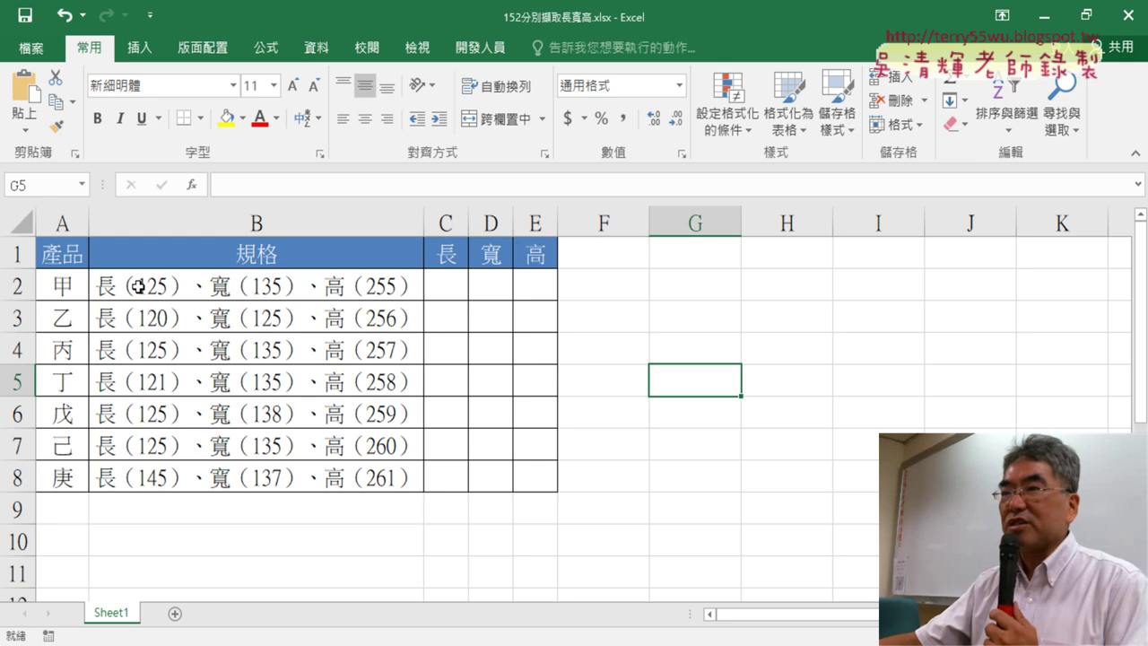
Insert the MID function from the Text category into cell C2
click(141, 285)
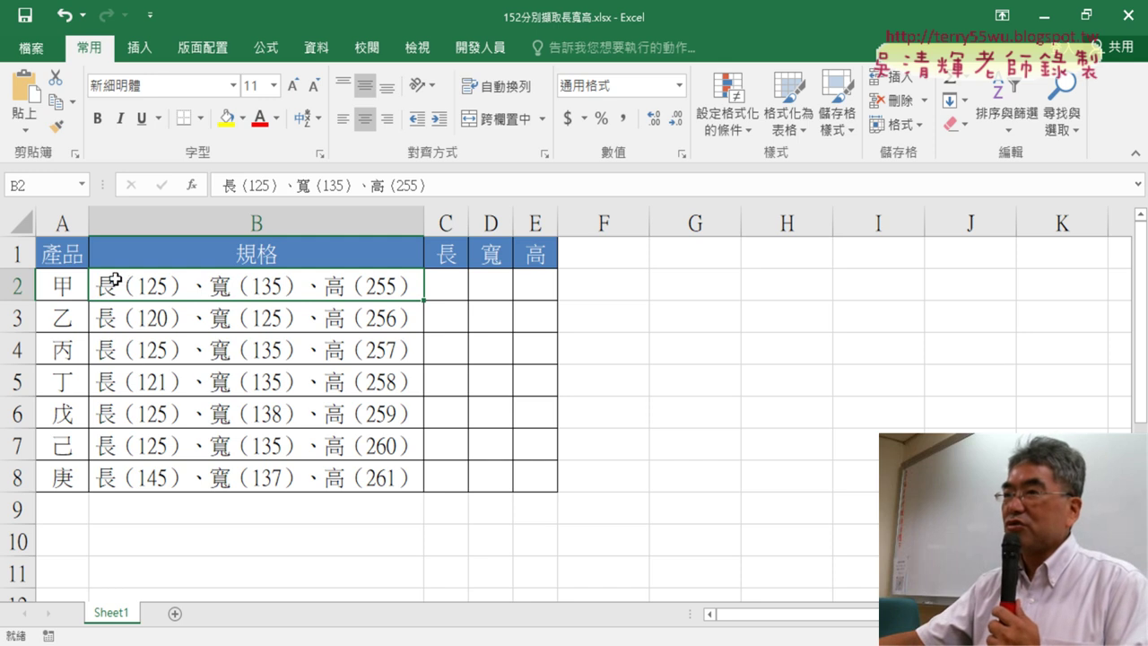
click(446, 292)
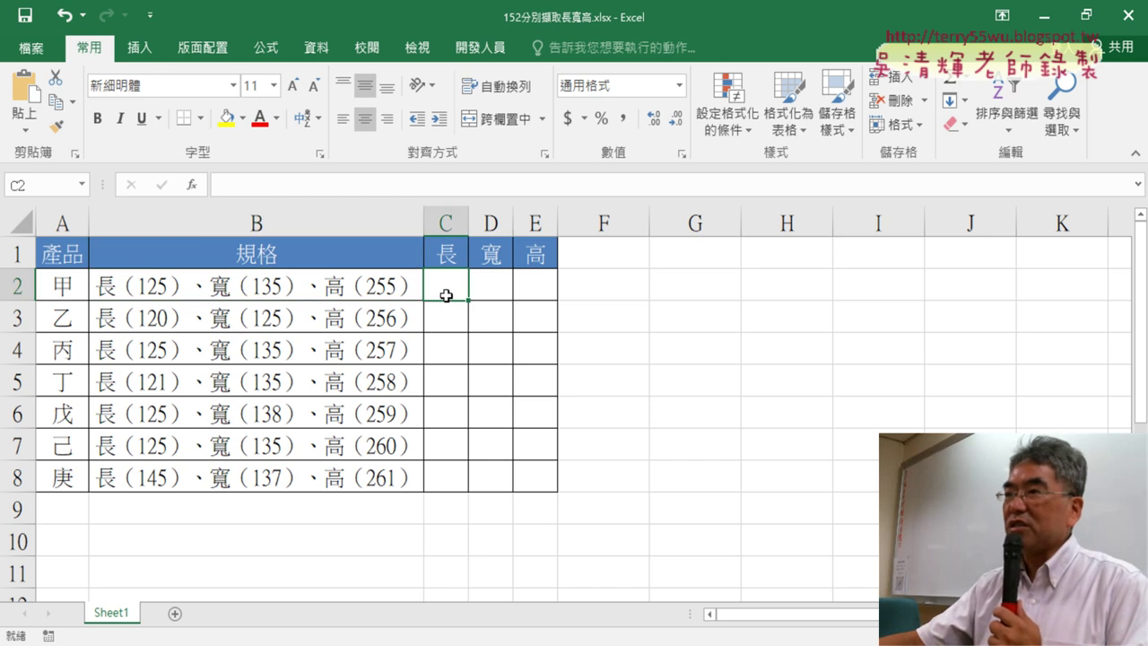
click(191, 185)
click(674, 242)
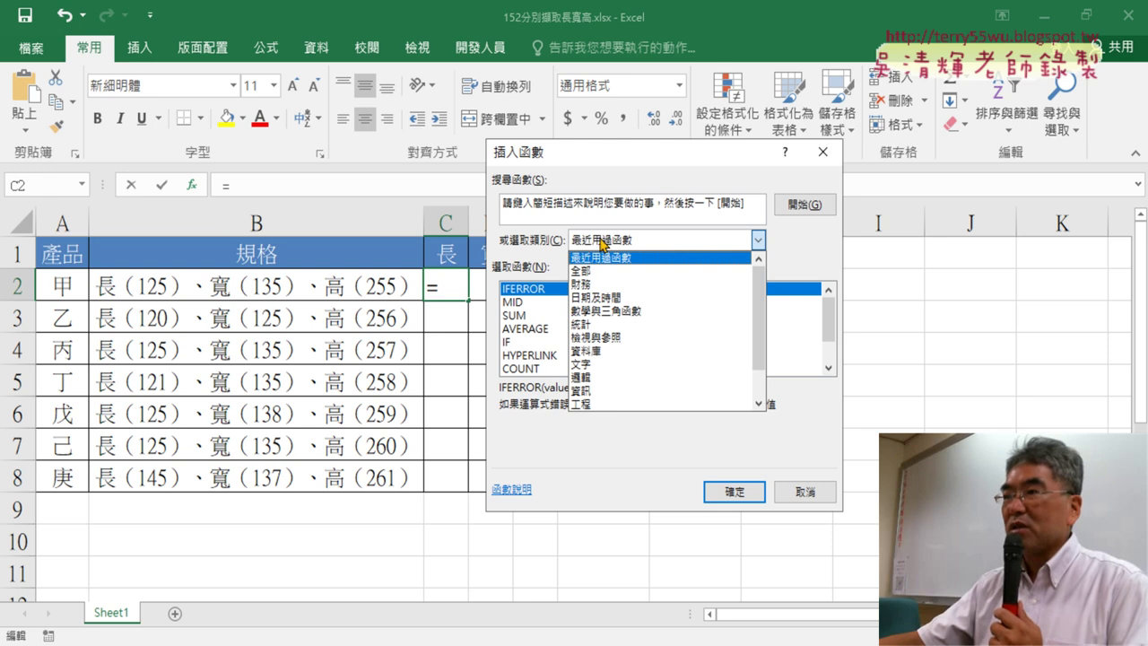
click(617, 365)
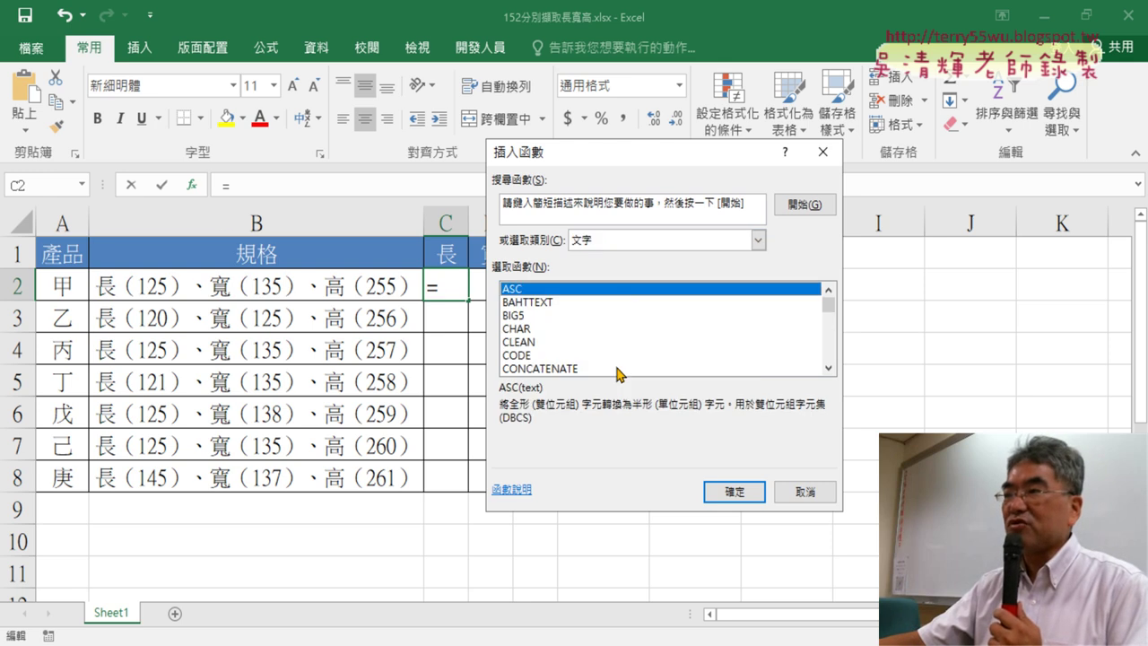
click(829, 368)
click(828, 367)
click(829, 367)
click(829, 367)
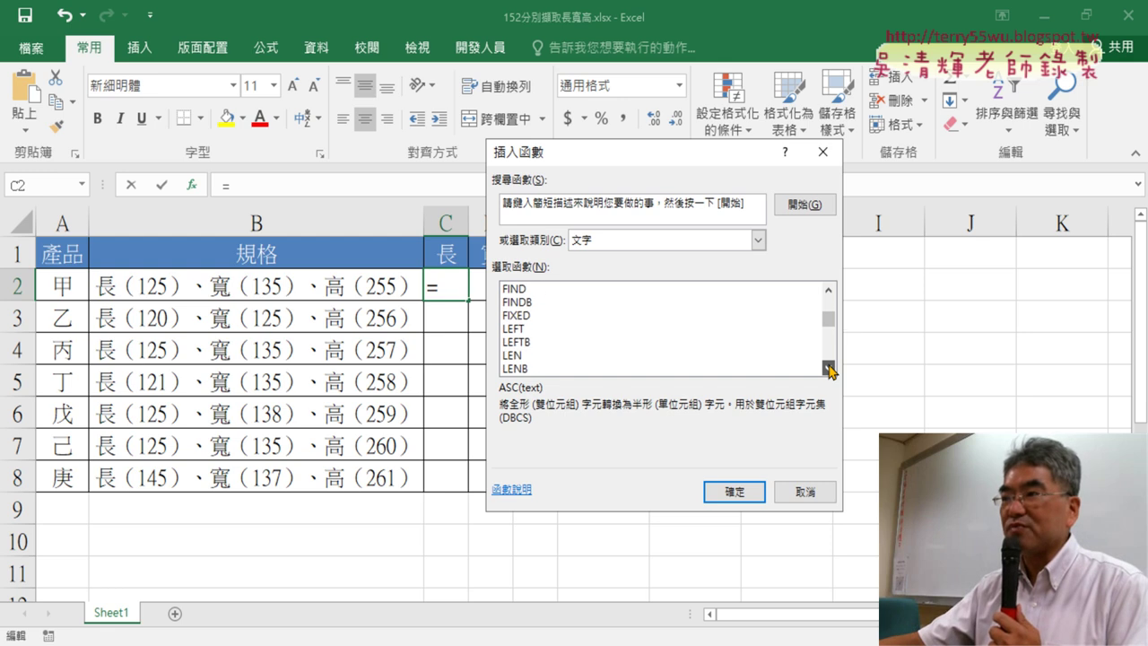
click(828, 368)
click(828, 368)
click(828, 367)
click(538, 357)
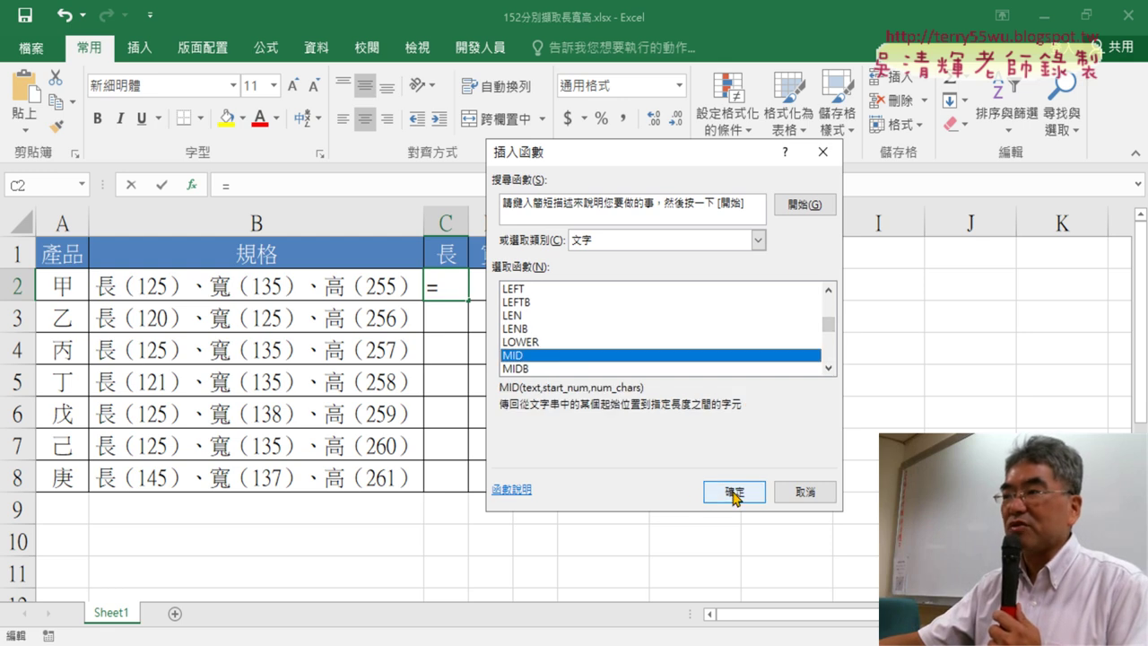
click(696, 495)
Set MID's arguments to B2, 3, 3 and fill the length formula down to C8
drag(617, 235, 773, 233)
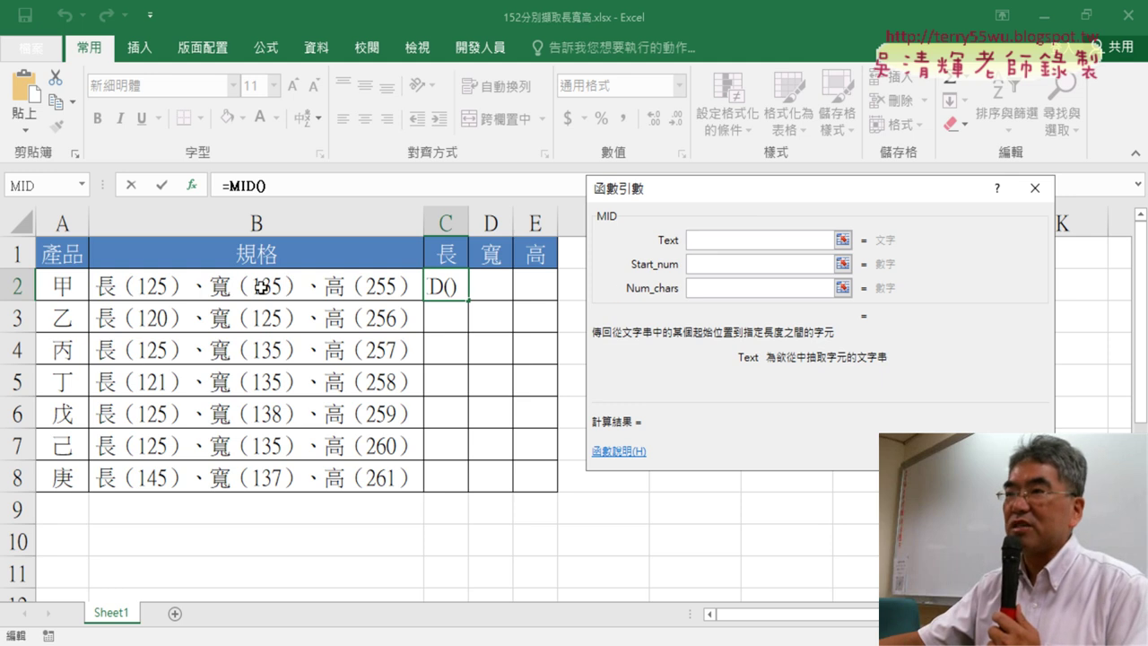
click(220, 287)
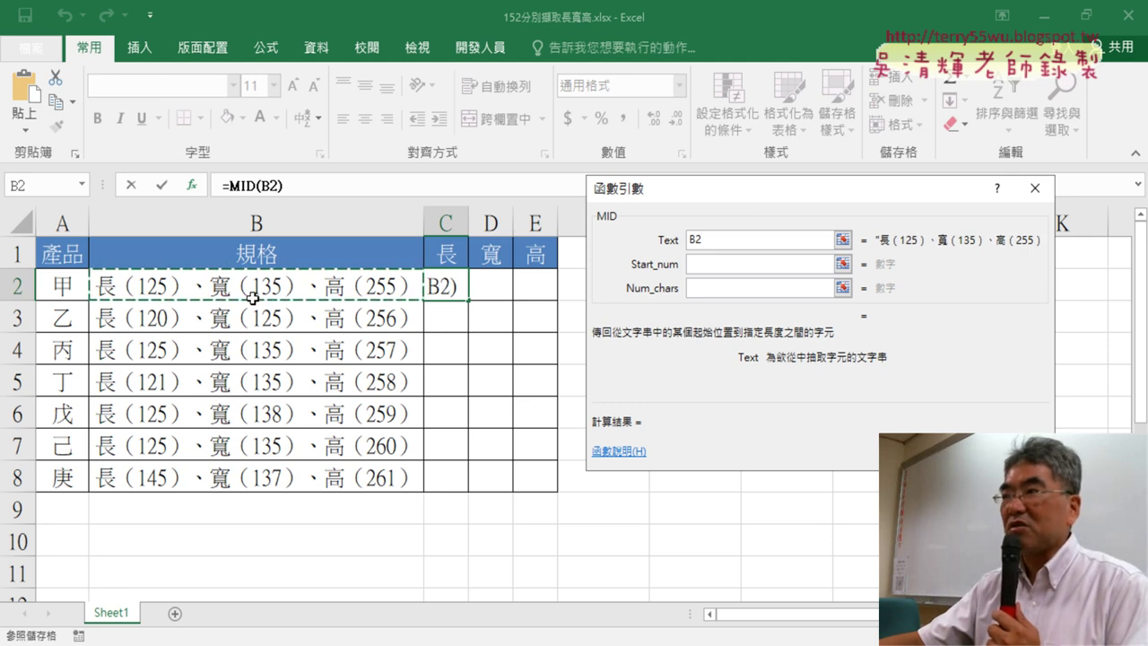
click(713, 264)
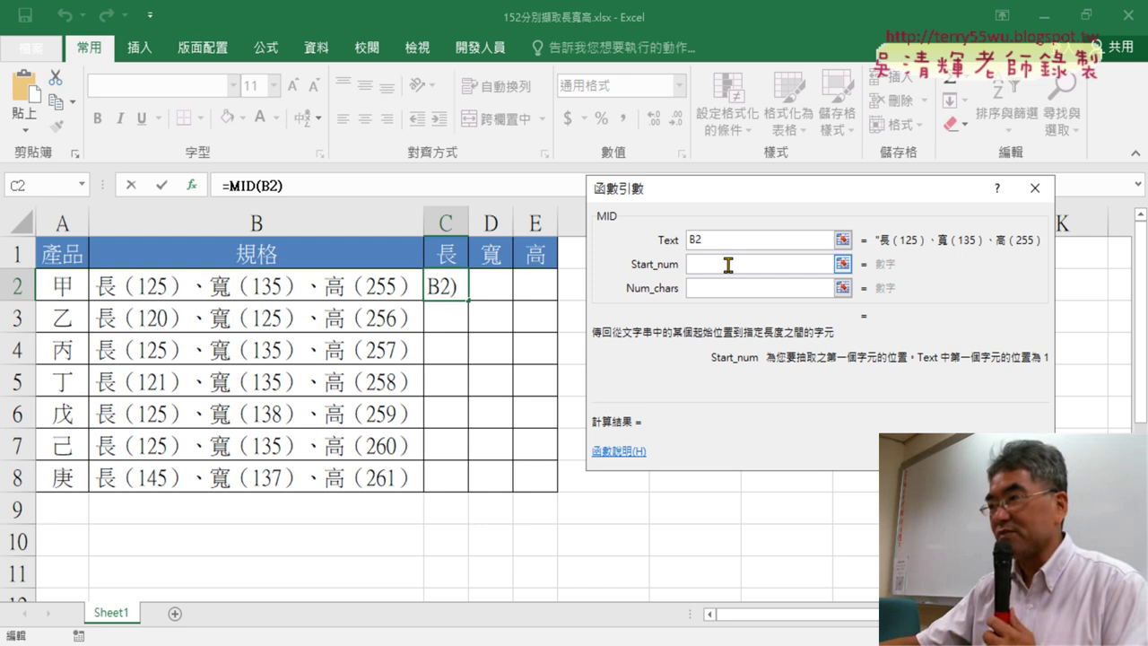
text(3)
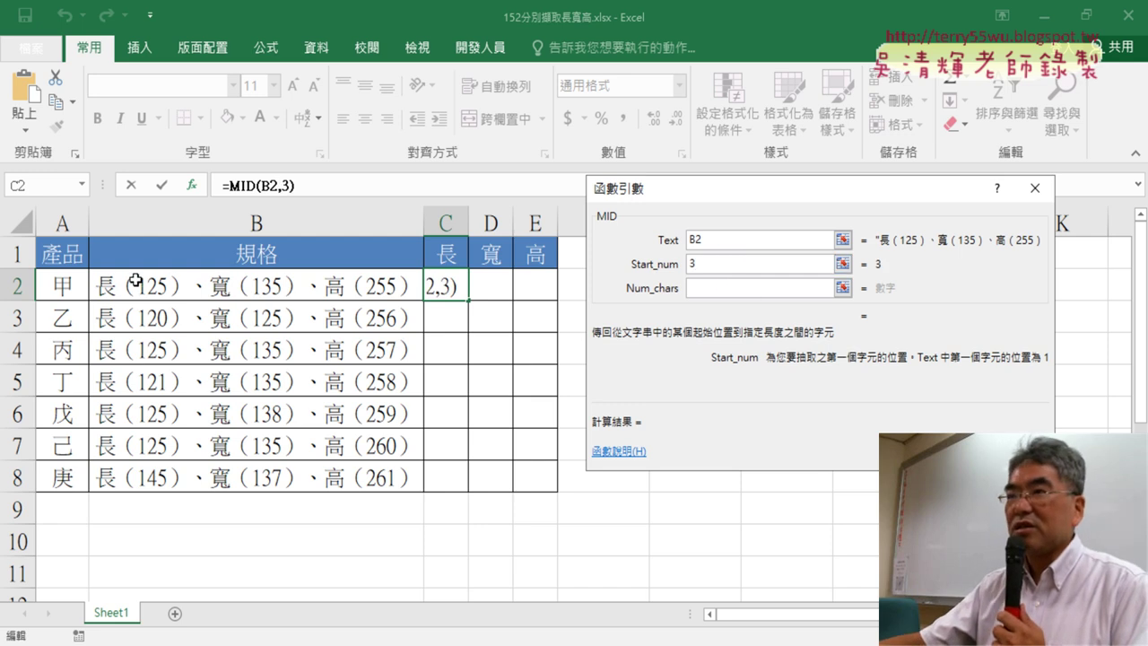
click(726, 287)
text(3)
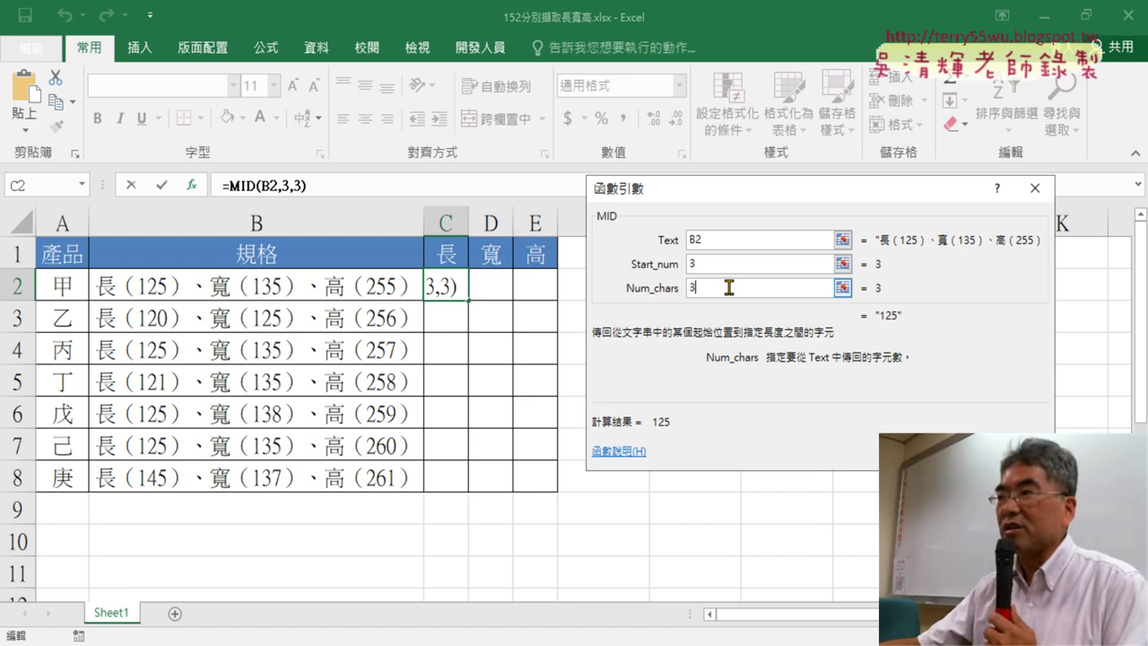
key(Return)
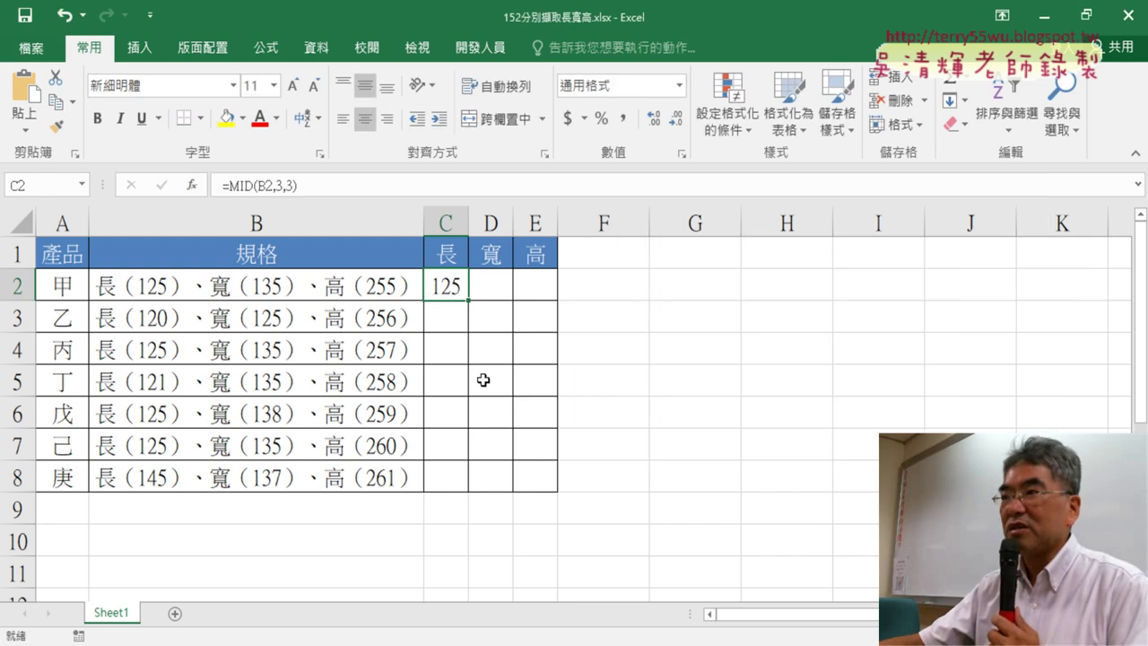
double_click(468, 300)
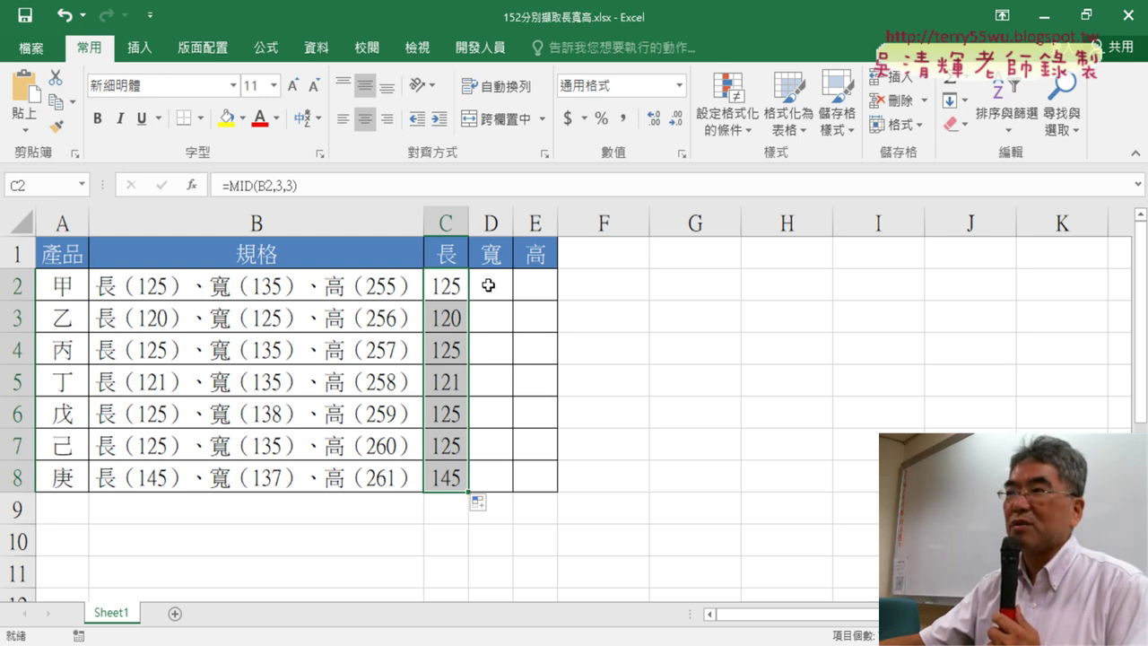
Insert MID from the Recently Used functions into cell D2
click(489, 286)
click(190, 186)
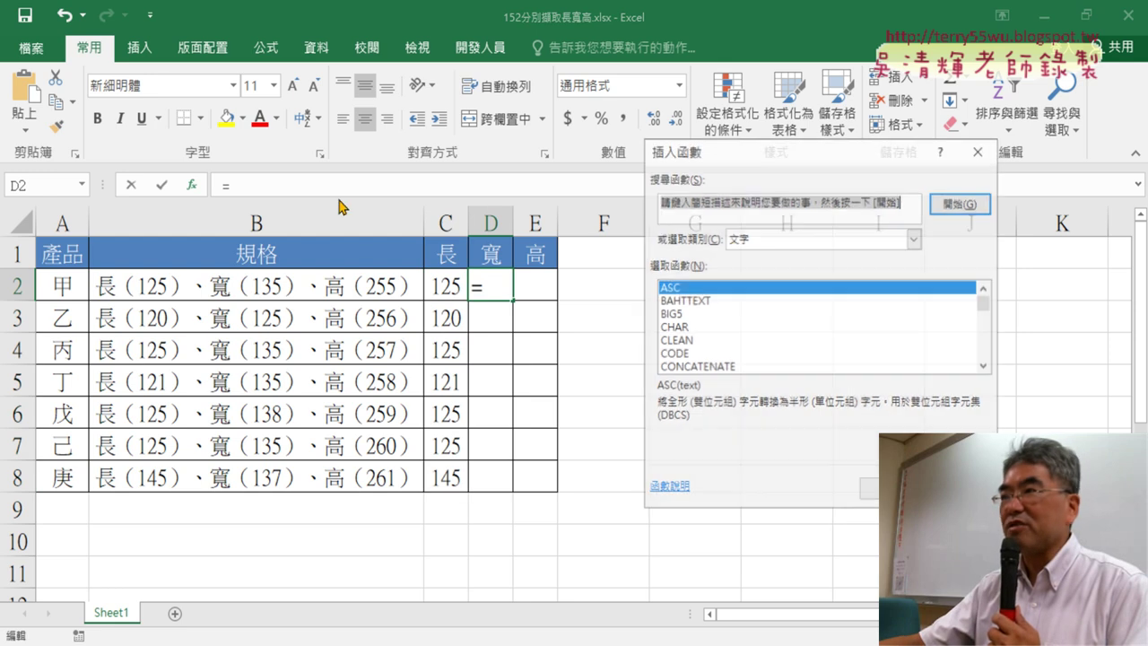
click(859, 239)
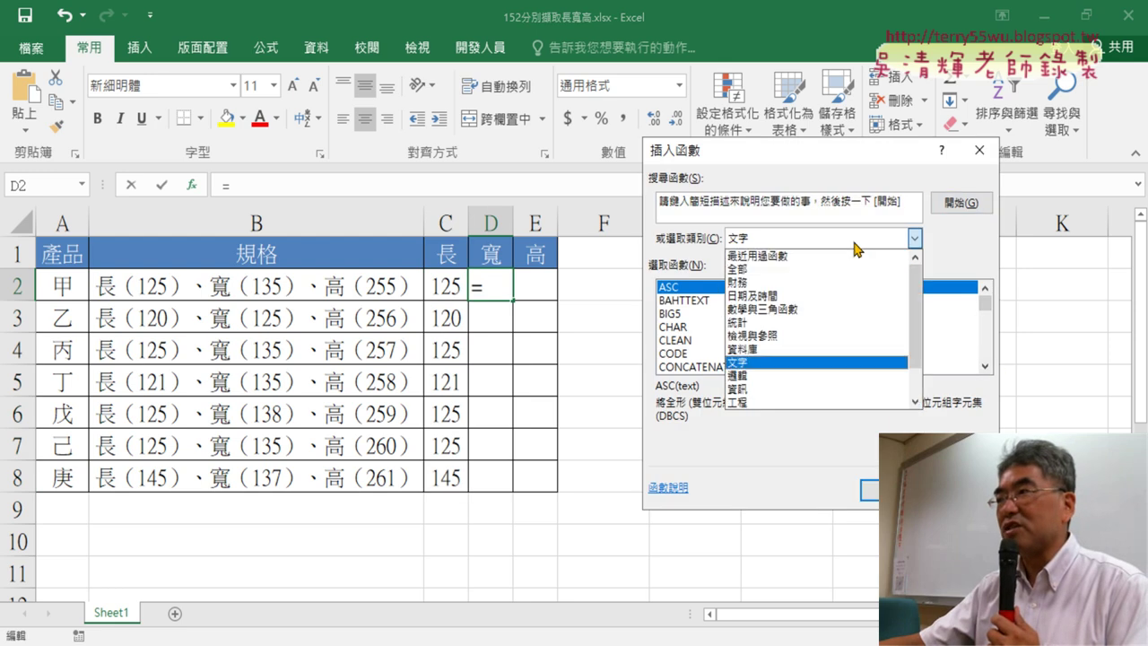
click(792, 255)
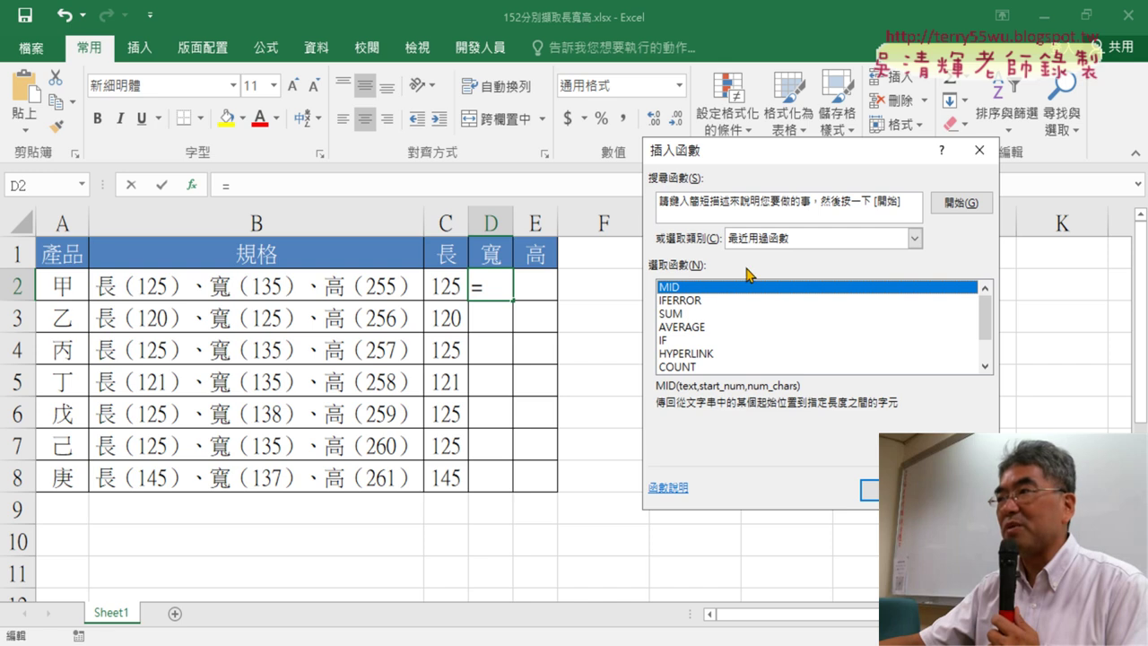
click(853, 494)
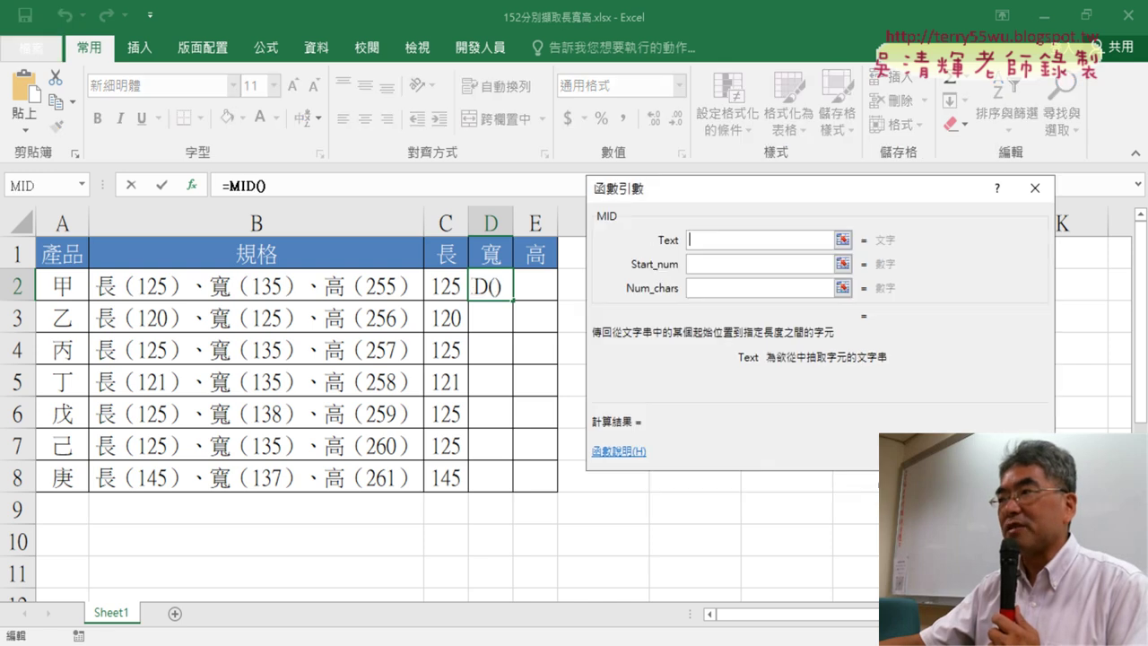
Set MID's arguments to B2, 10, 3 and fill the width formula down to D8
click(291, 285)
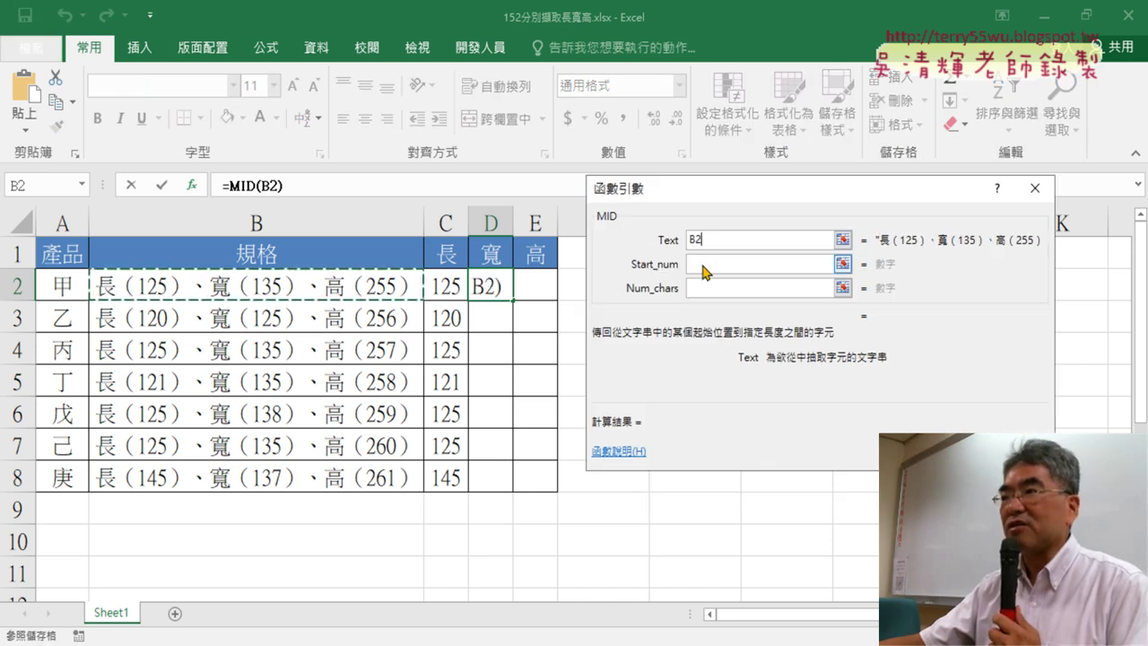
click(807, 264)
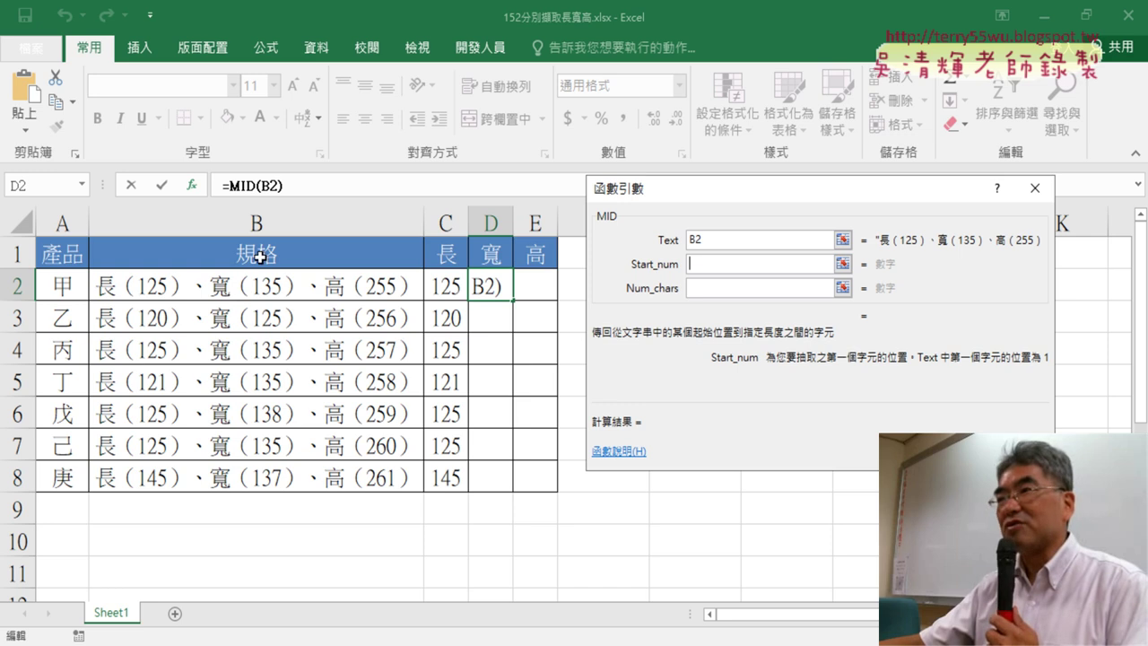
text(10)
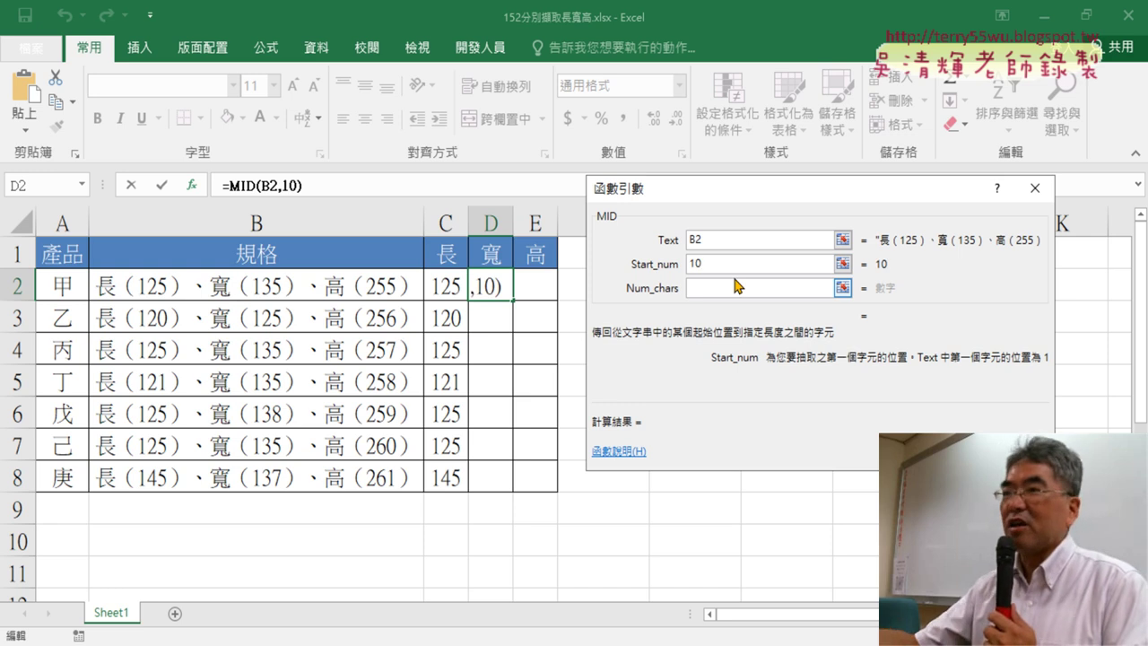
click(734, 285)
text(3)
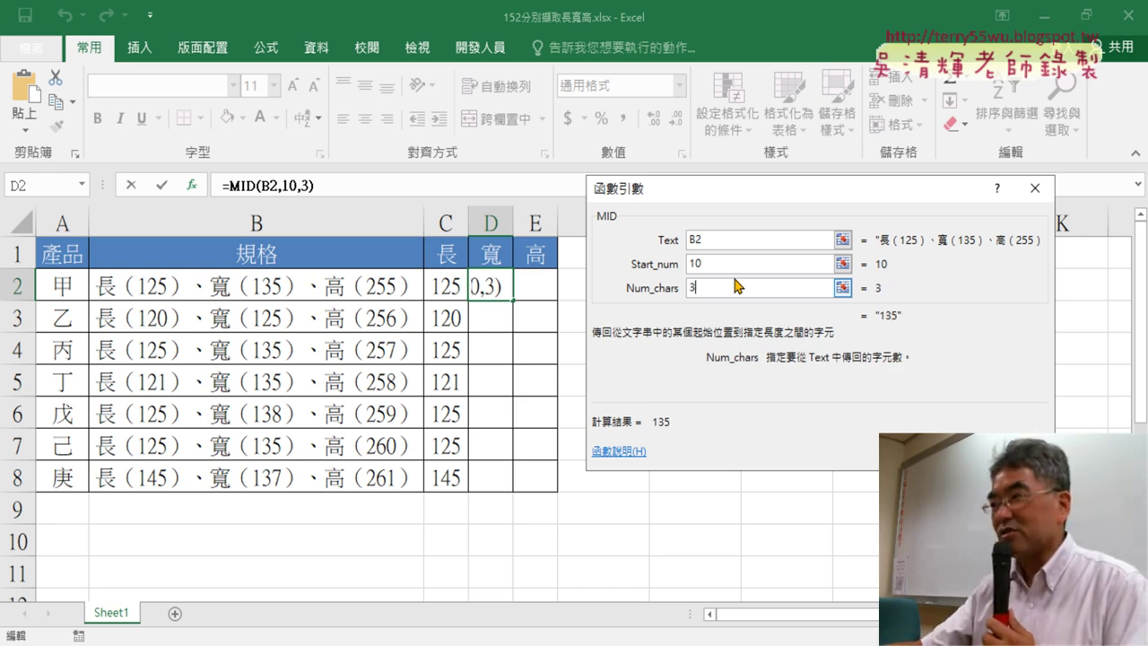
key(Return)
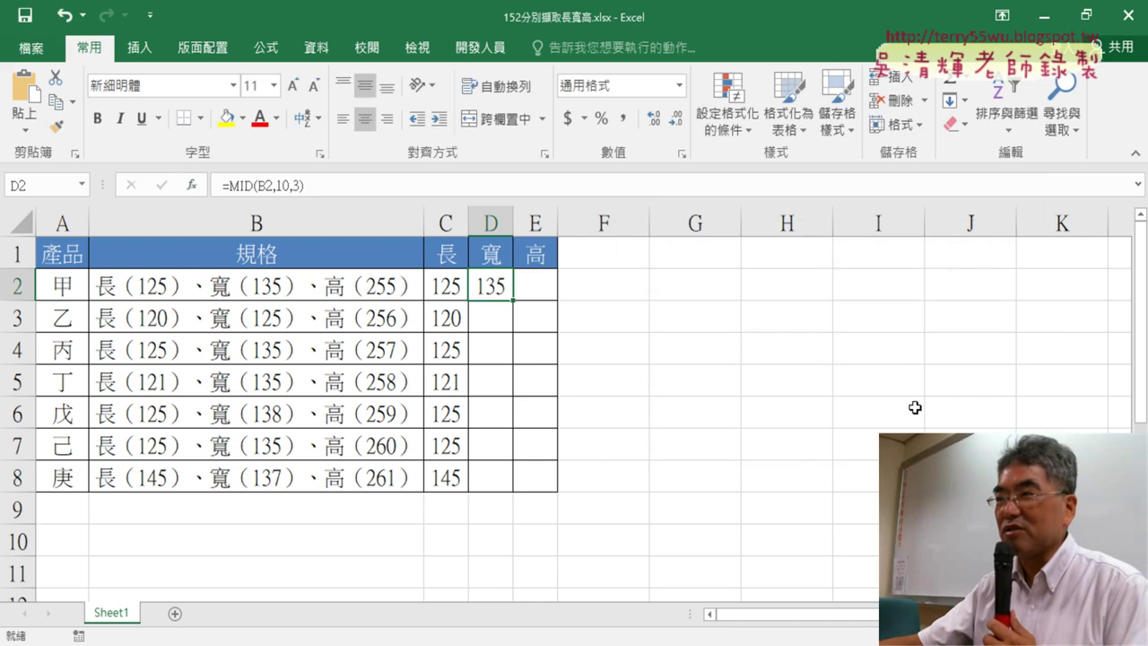
double_click(514, 299)
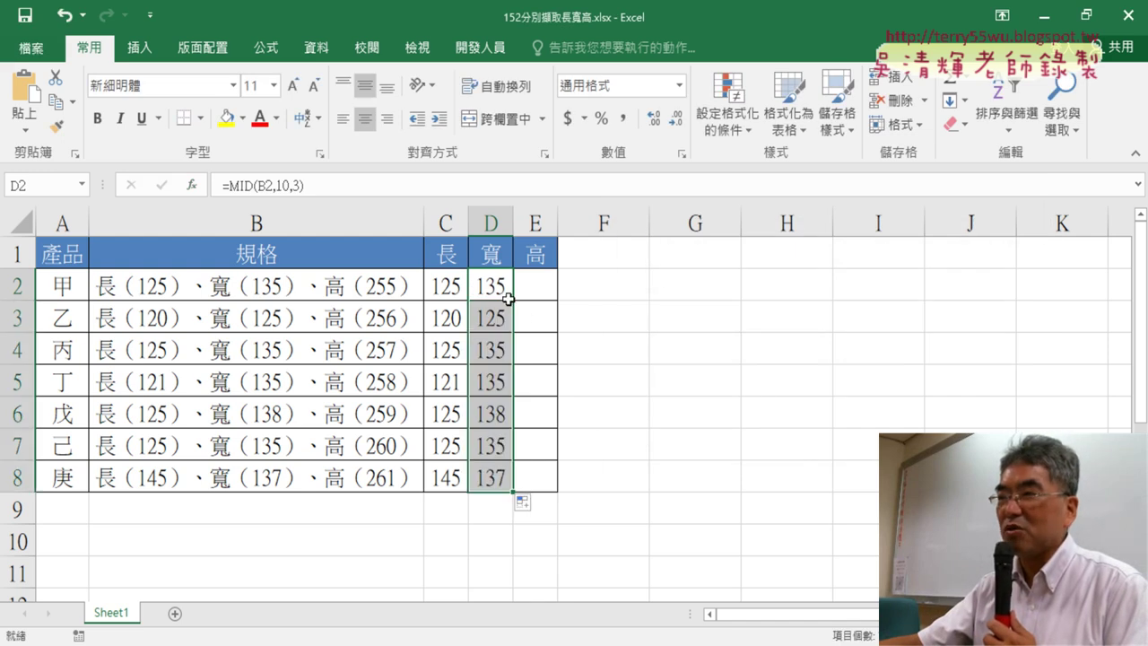
click(531, 284)
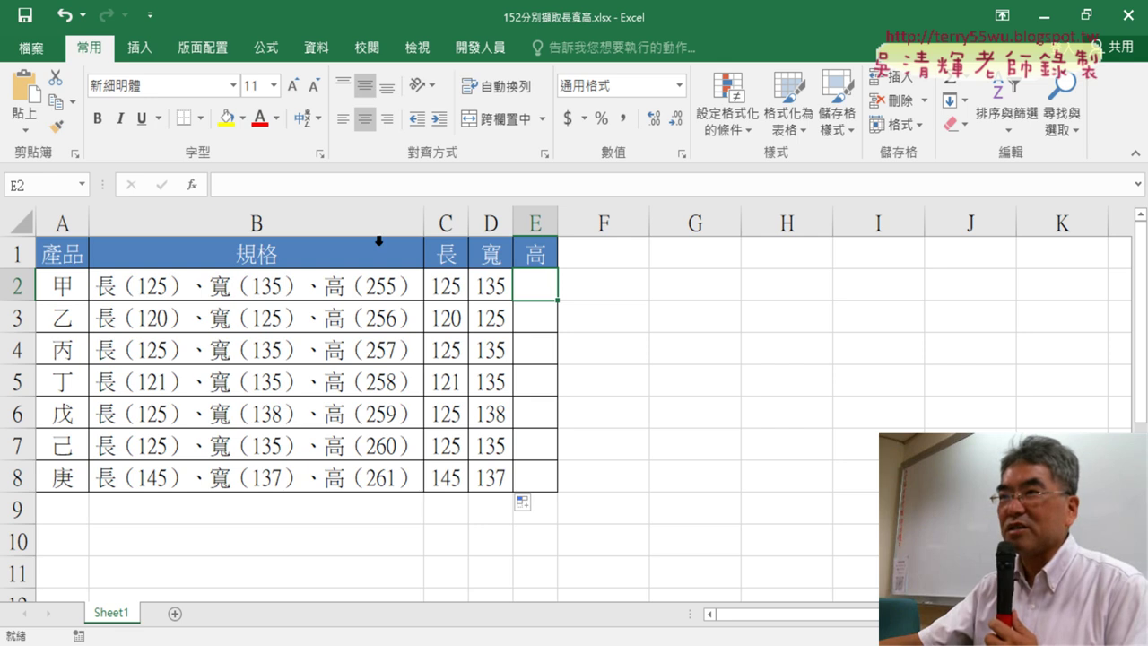
Enter =MID(B2,17,3) in E2 and fill it down to E8, giving heights 255–261
click(192, 188)
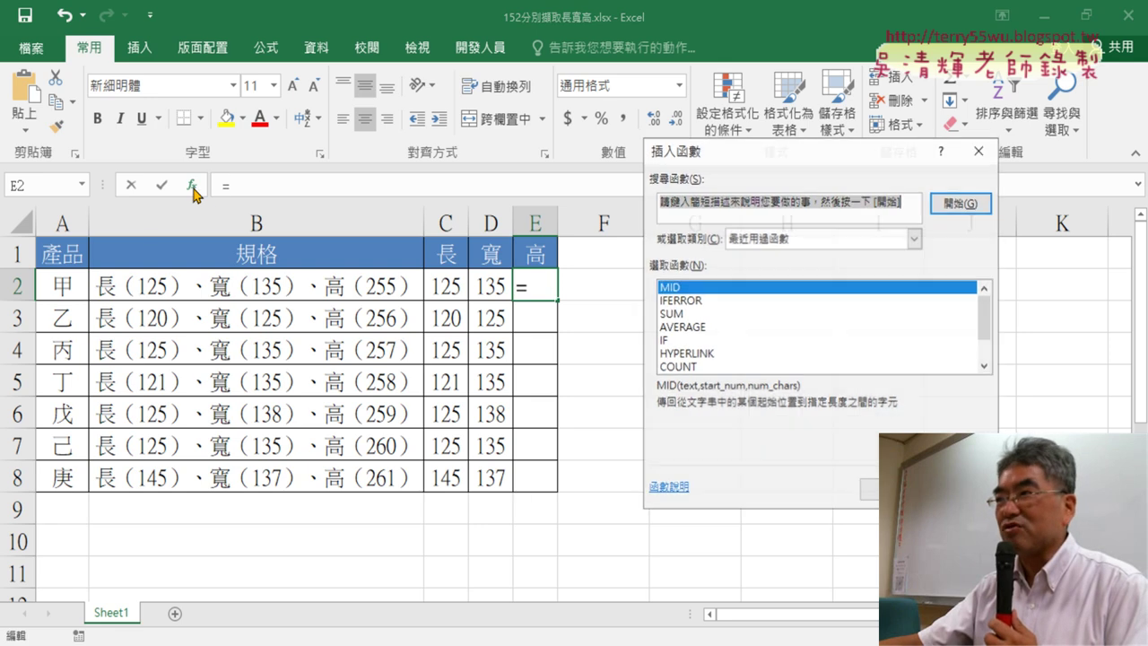
double_click(731, 287)
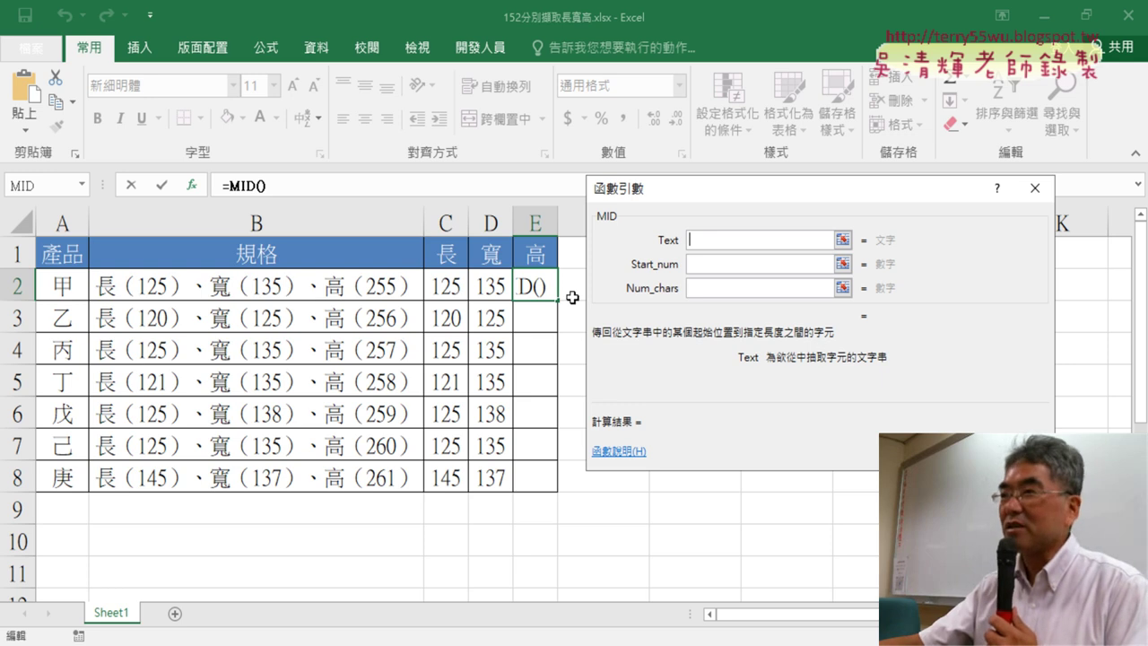
click(330, 285)
click(705, 263)
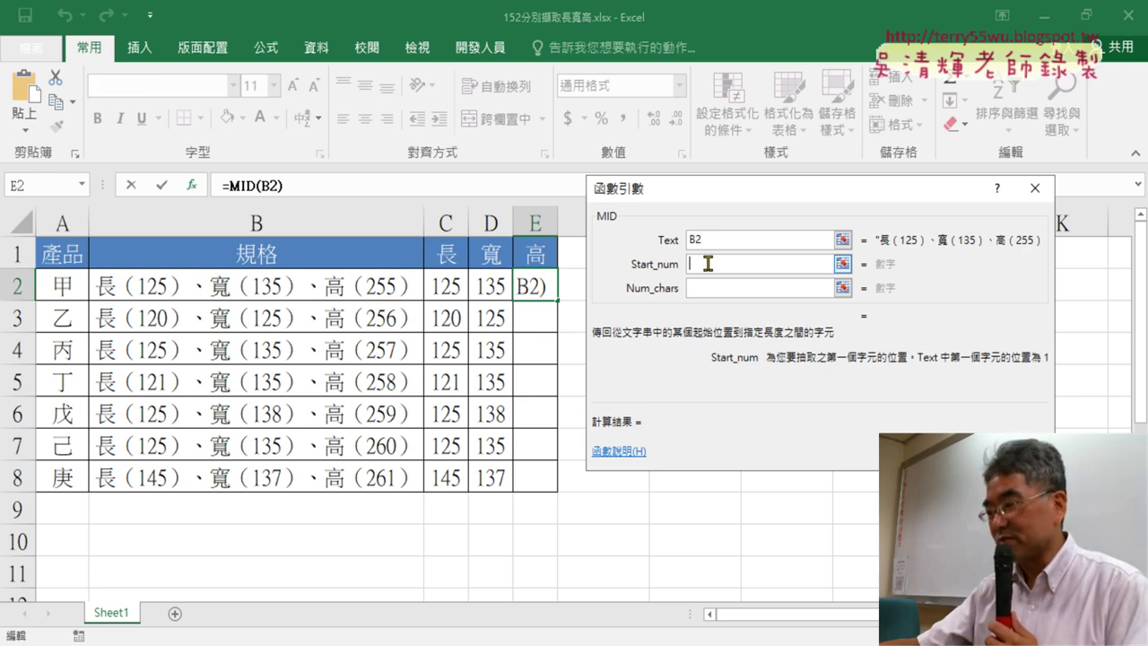
text(17)
click(717, 288)
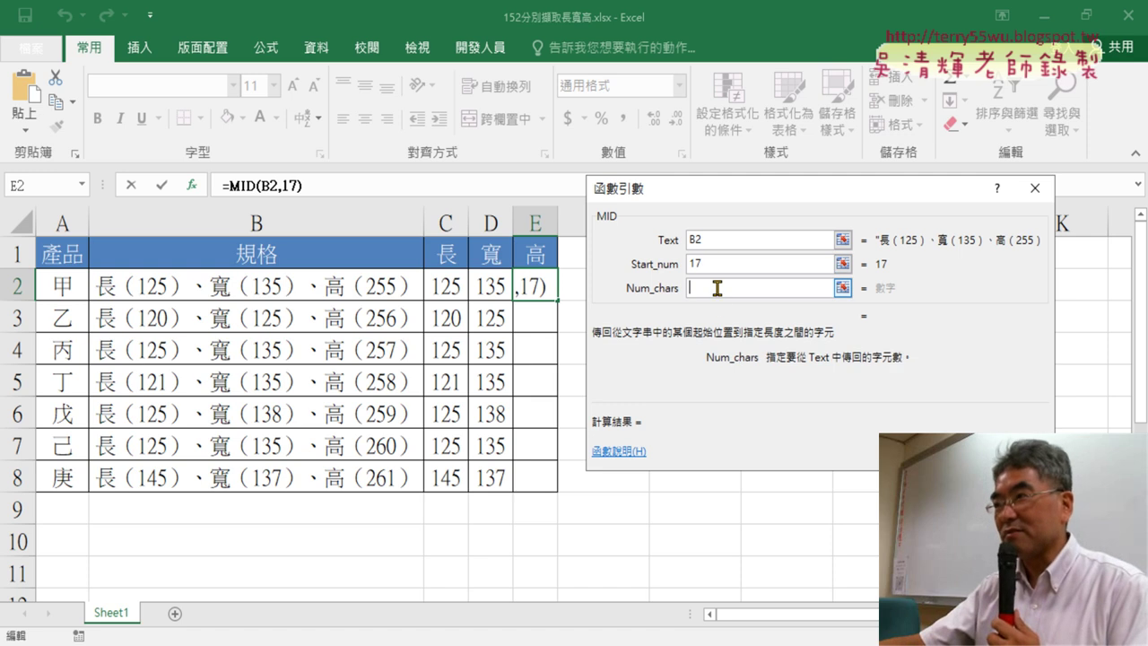
text(3)
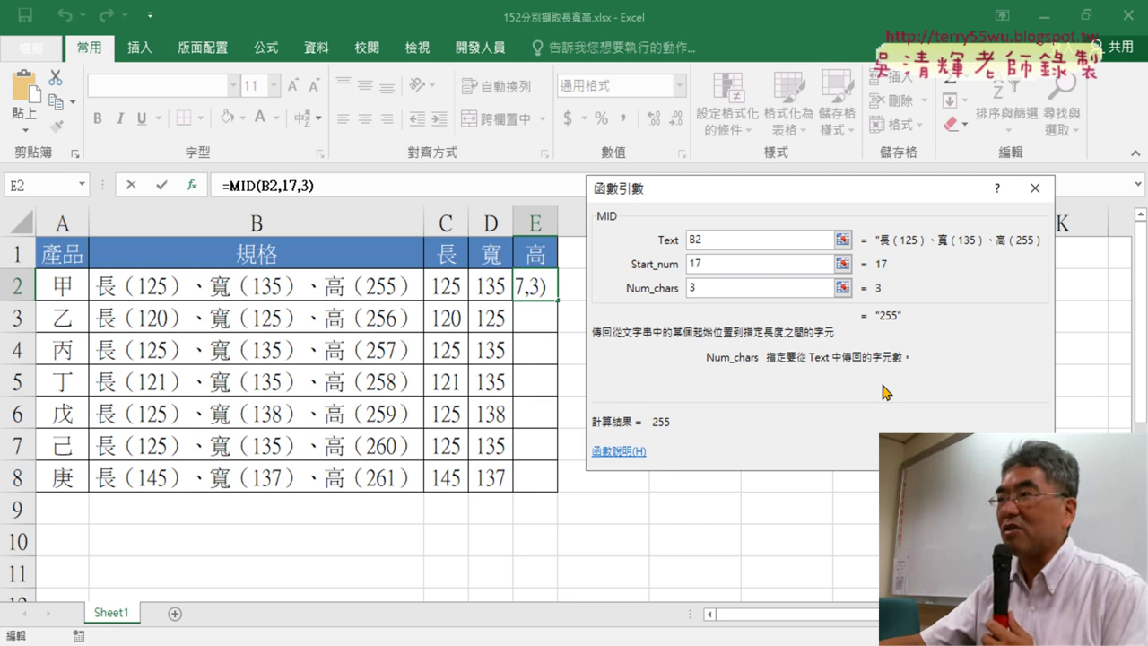
key(Return)
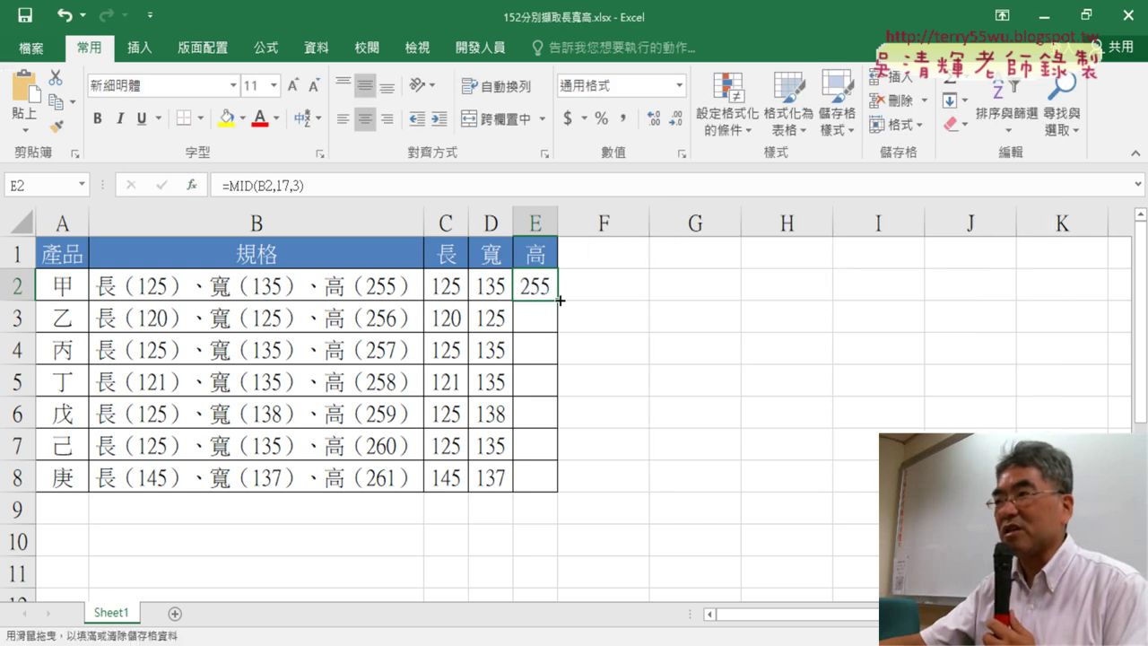
double_click(559, 300)
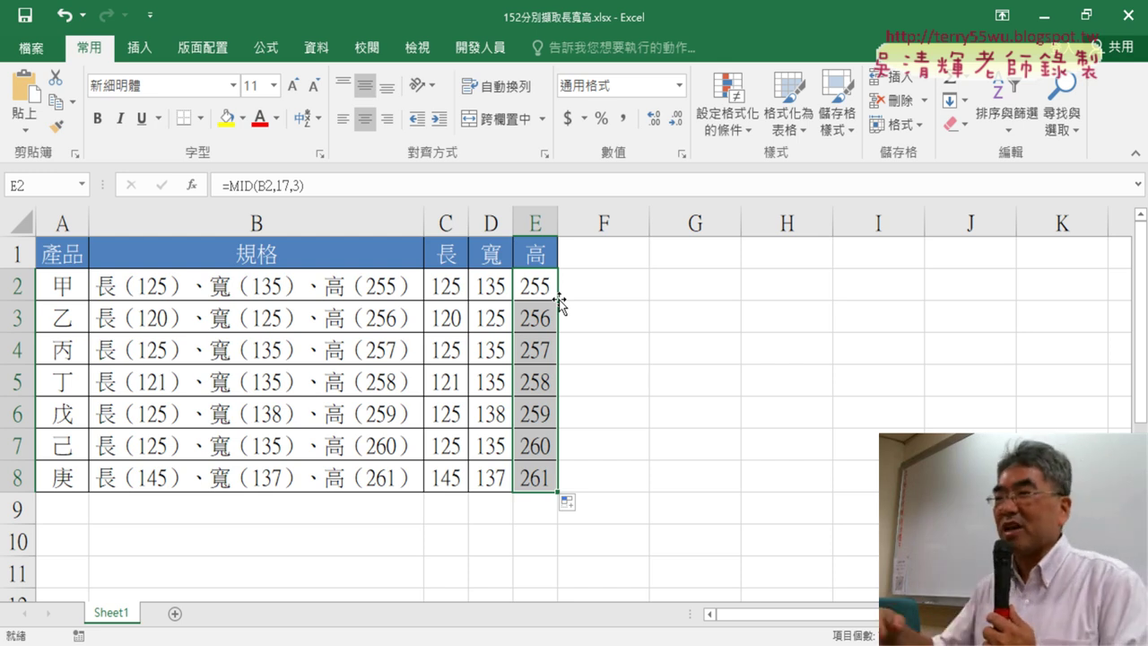
click(439, 288)
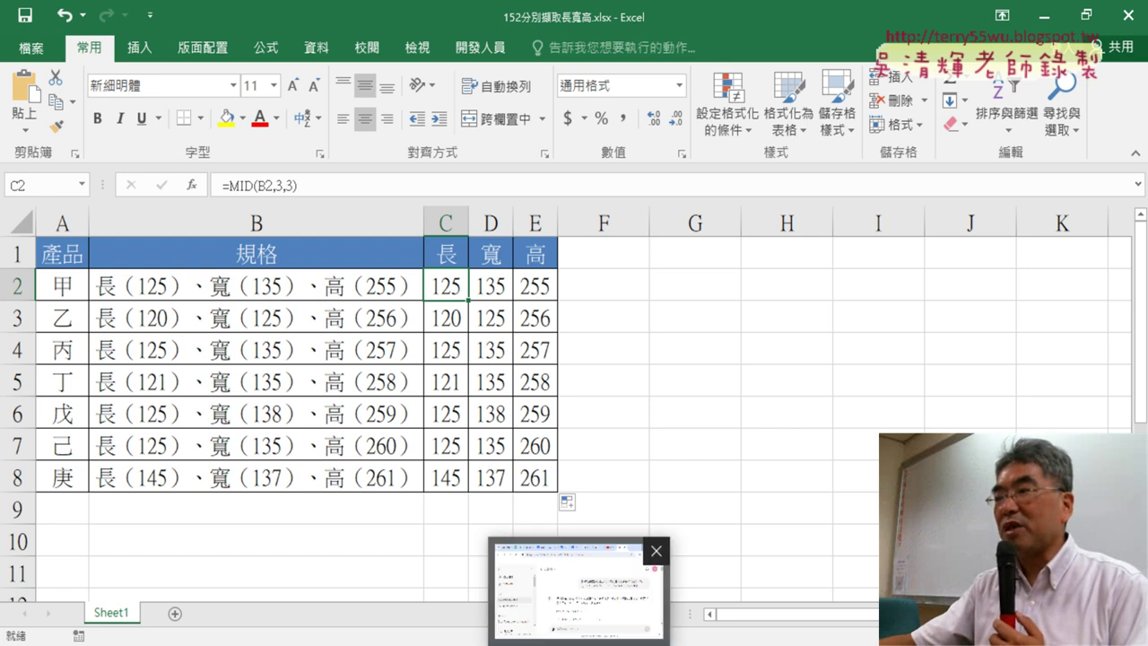
Tile ChatGPT beside the spreadsheet and highlight the request for an Excel formula
click(589, 604)
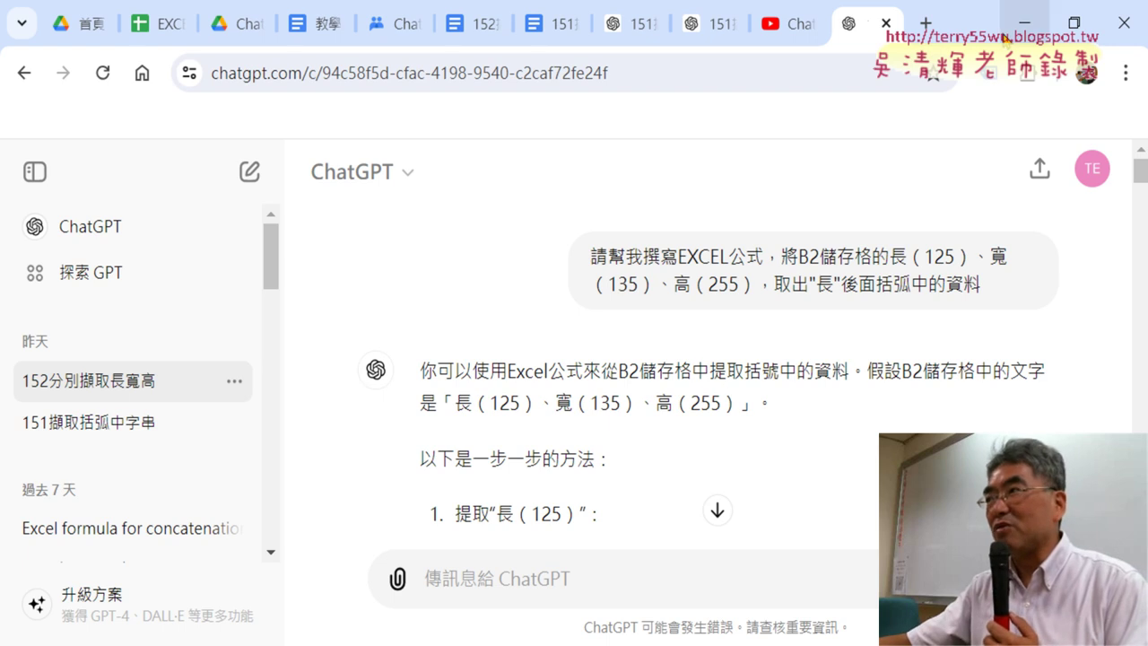
key(super+Down)
drag(932, 54, 1028, 56)
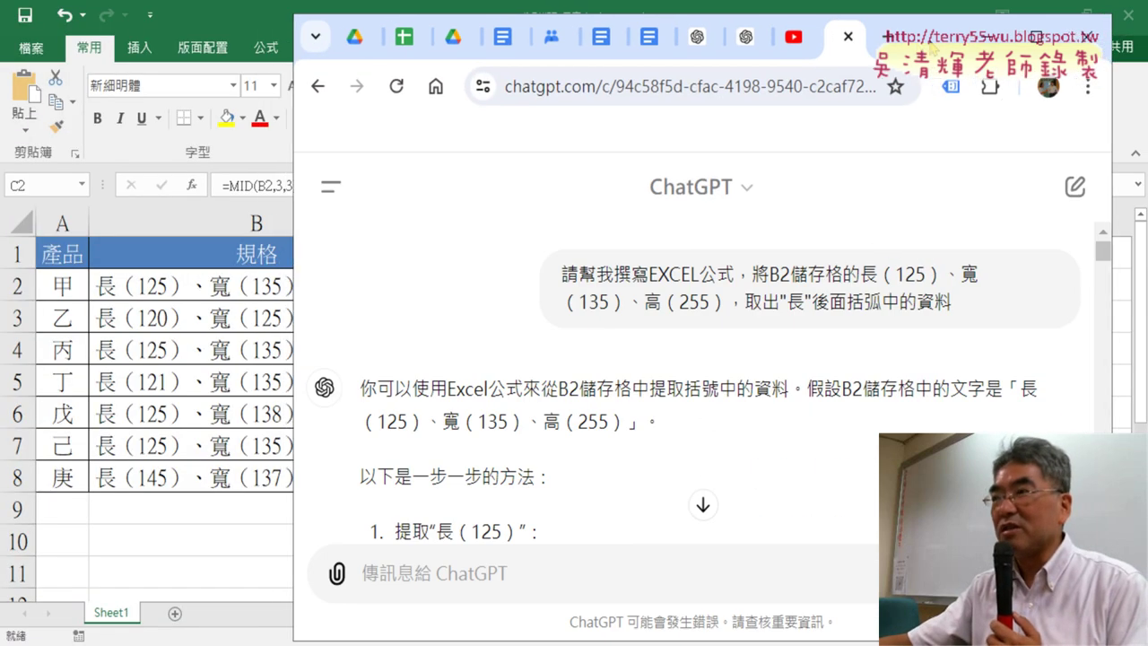
drag(930, 36, 915, 40)
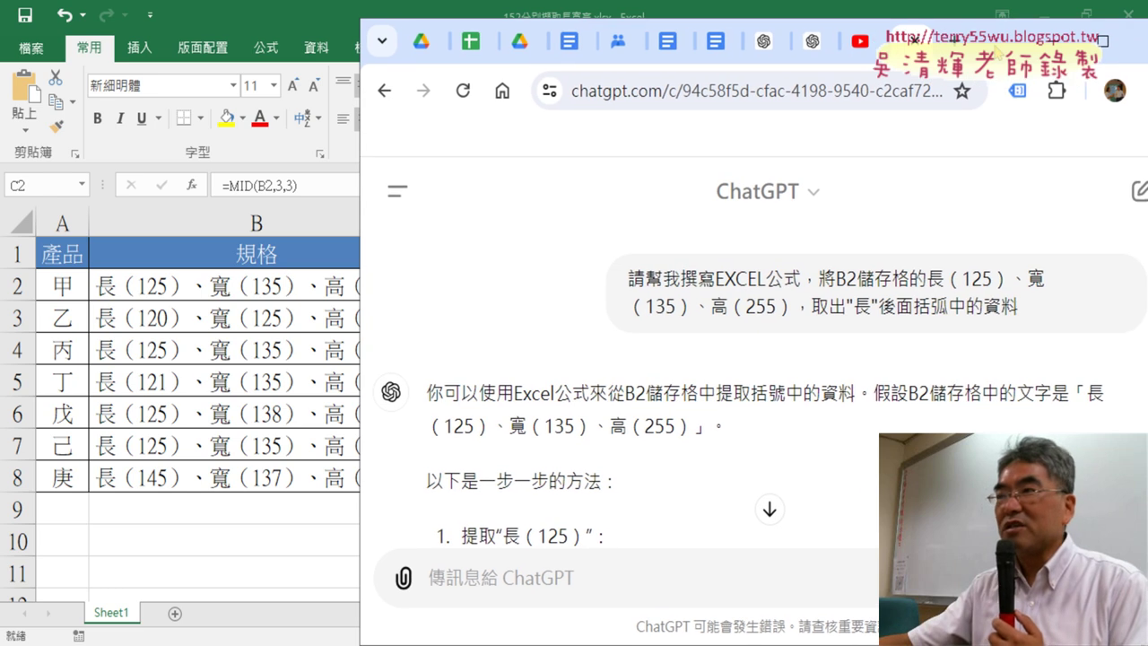
drag(642, 273, 793, 276)
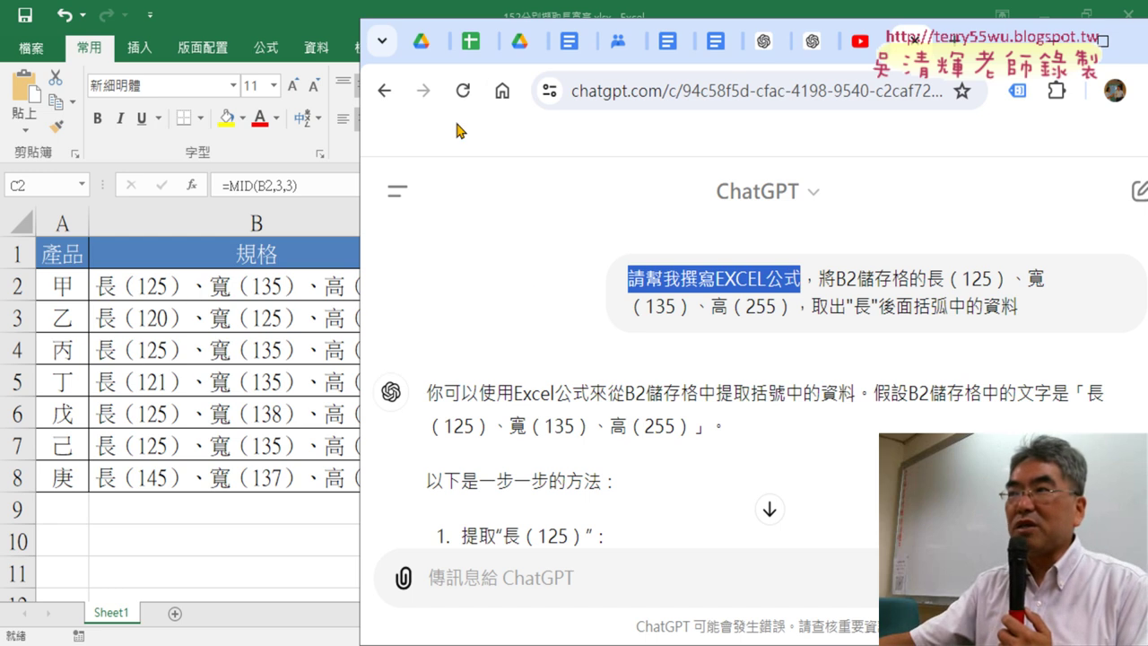
drag(1012, 51, 1068, 50)
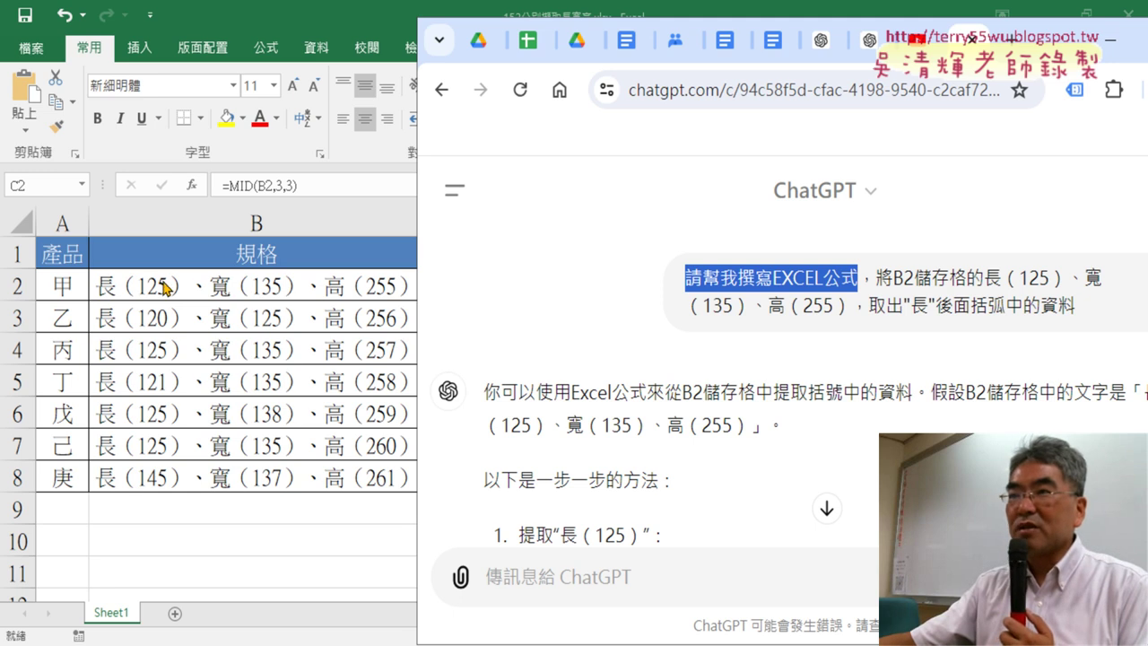
Annotate how B2's 規格 text matches the quoted 長, 寬, 高 in the prompt
mouse_move(986, 279)
mouse_down()
mouse_move(846, 306)
mouse_move(854, 314)
mouse_move(101, 269)
mouse_move(421, 266)
mouse_move(423, 302)
mouse_up()
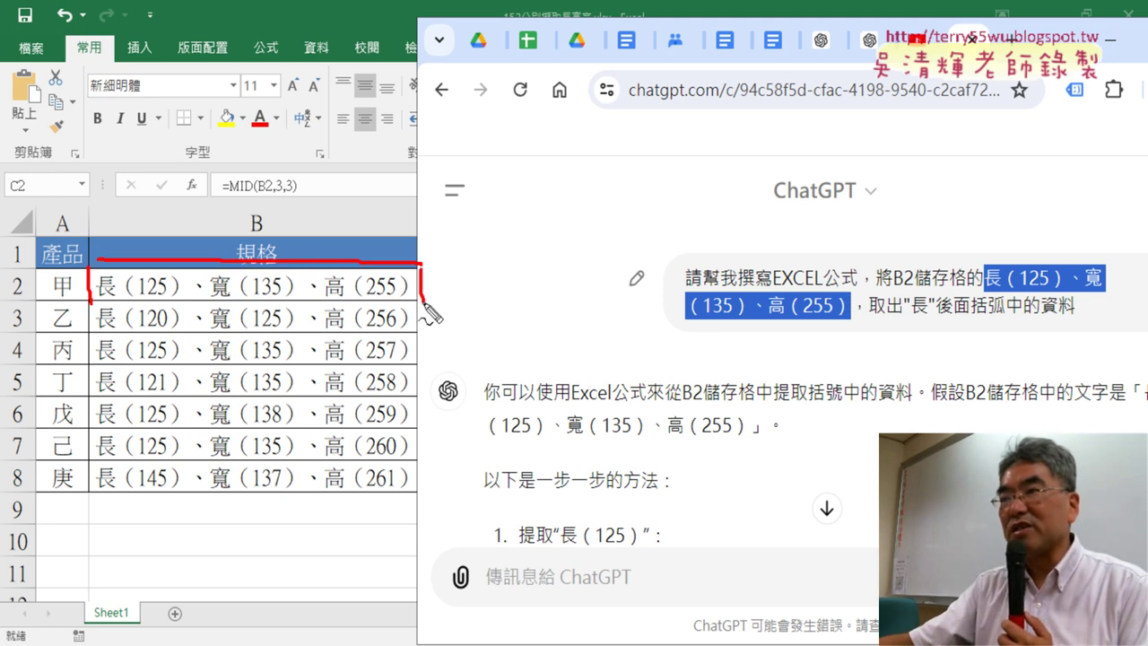
drag(98, 303, 437, 311)
mouse_move(358, 238)
mouse_down()
mouse_move(484, 134)
mouse_move(1022, 269)
mouse_up()
drag(1040, 229, 1033, 267)
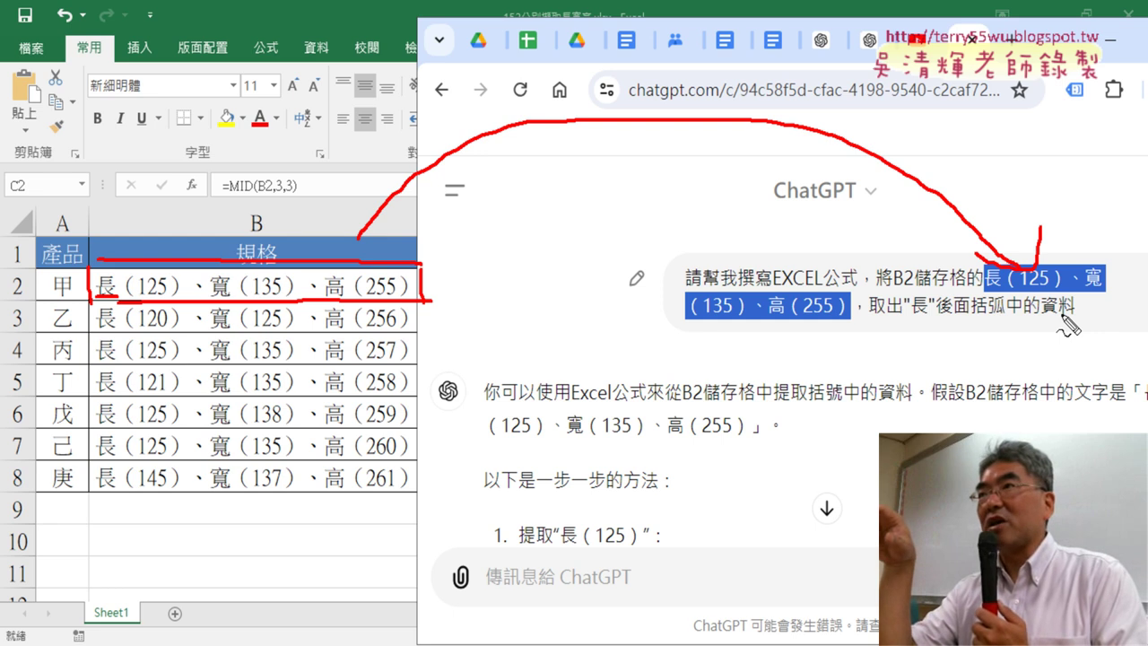
key(Escape)
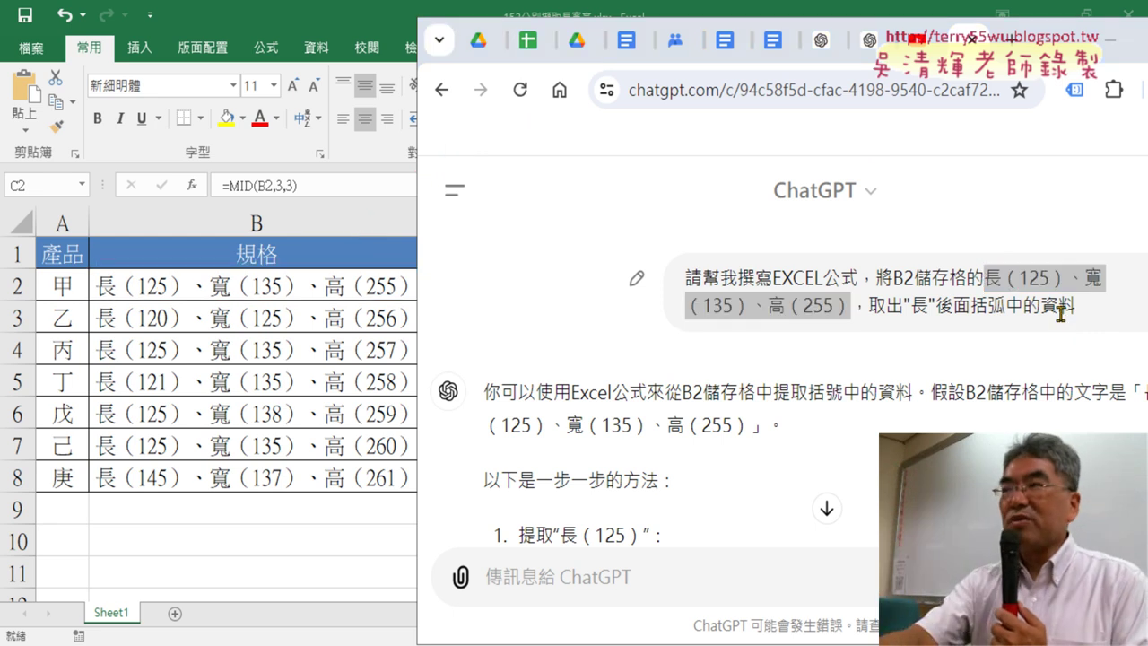
Maximize ChatGPT, review its step-by-step method, and copy the MID formula for the bracketed number
drag(1058, 40, 1135, 47)
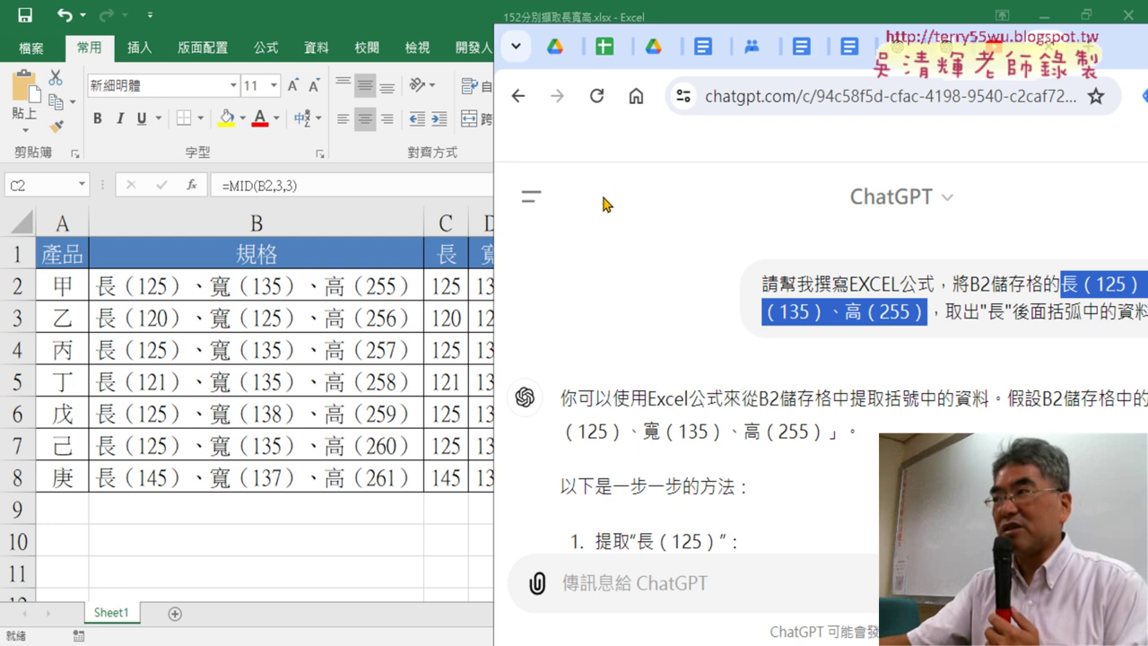
double_click(1118, 51)
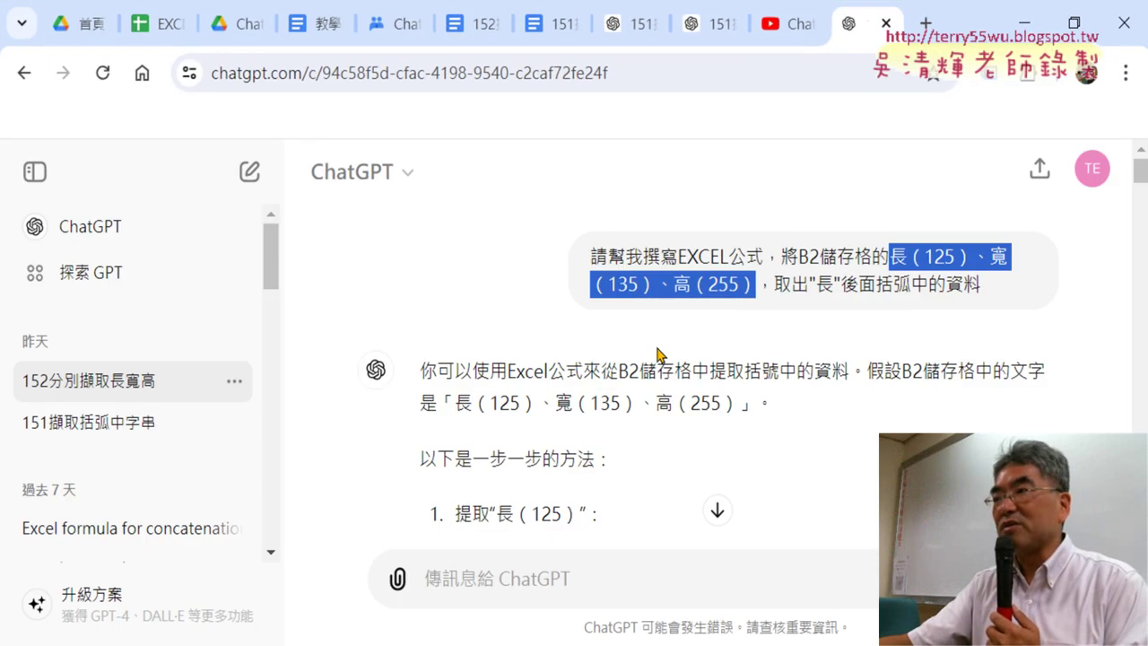
scroll(691, 364, down, 2)
scroll(688, 350, down, 3)
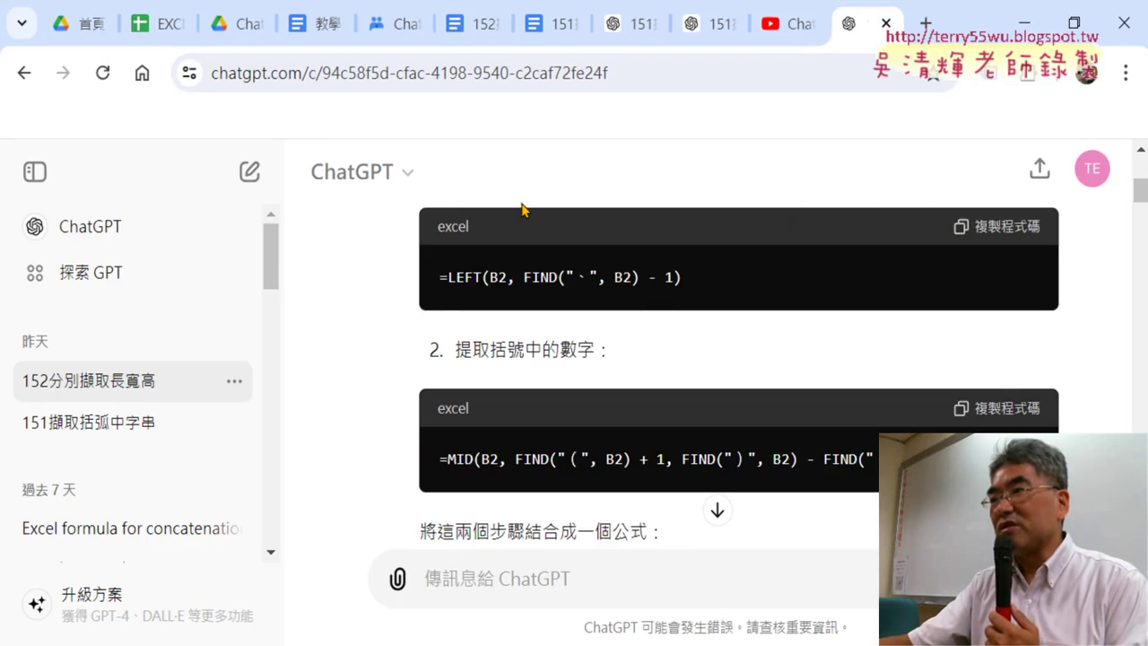
scroll(610, 265, up, 1)
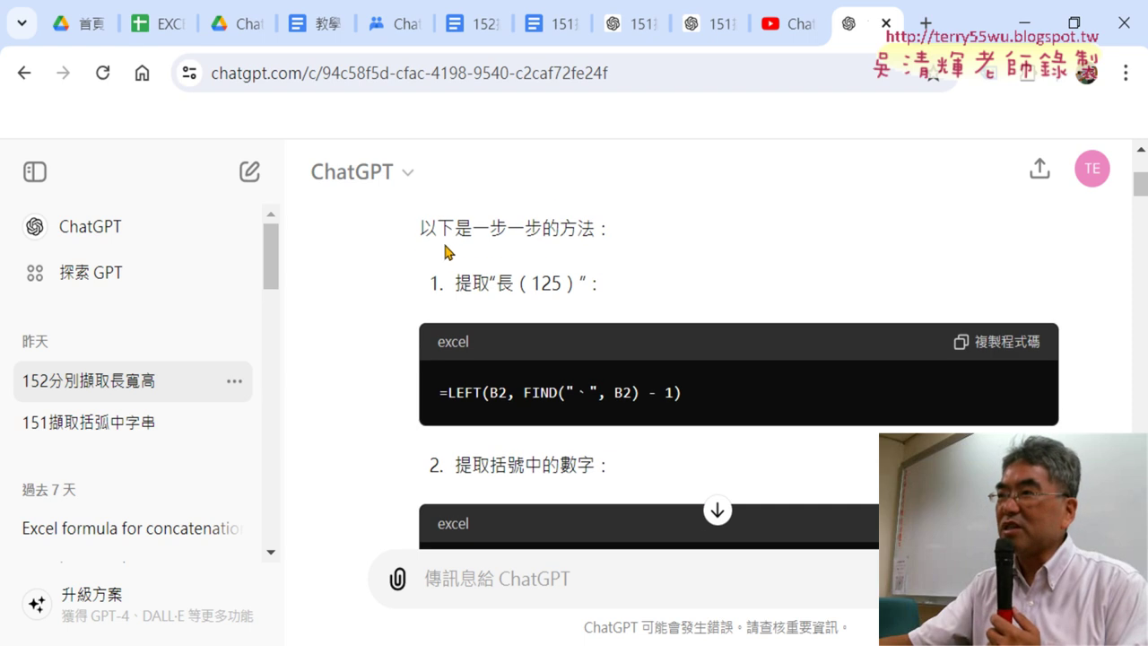
drag(419, 228, 618, 235)
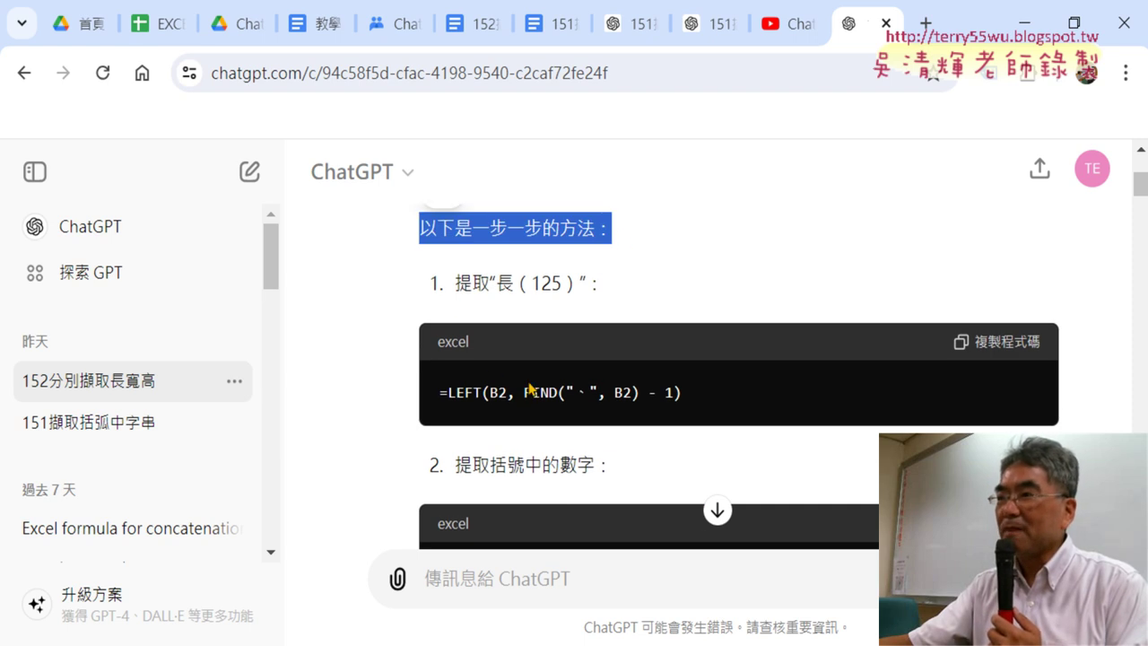
drag(522, 391, 641, 395)
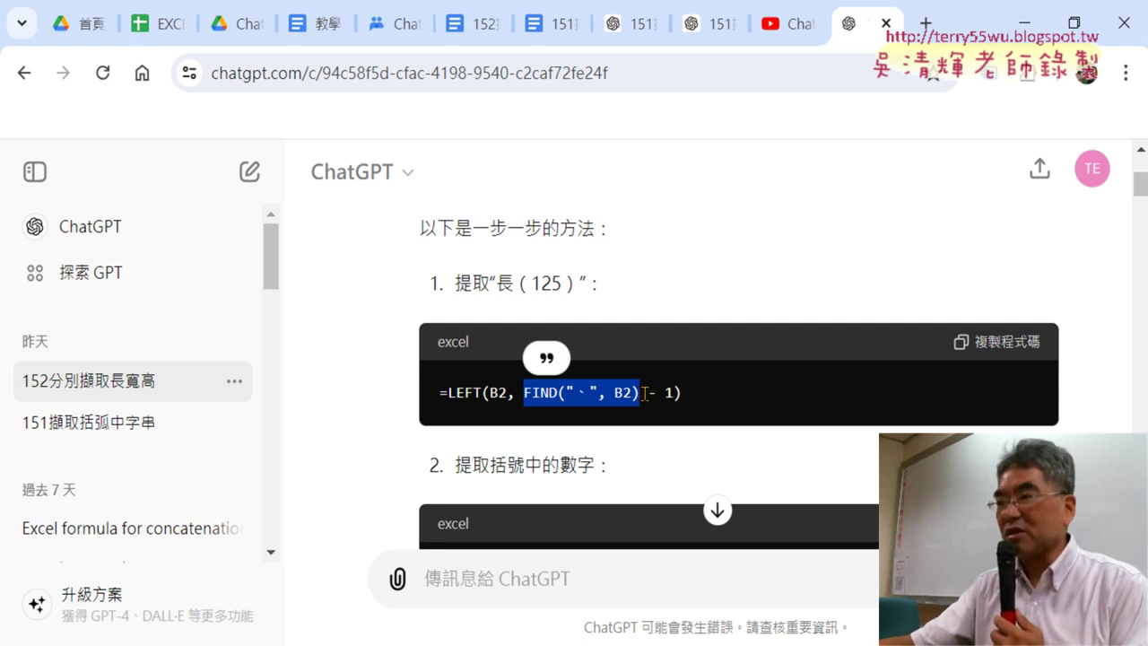
scroll(644, 392, down, 2)
scroll(644, 402, down, 2)
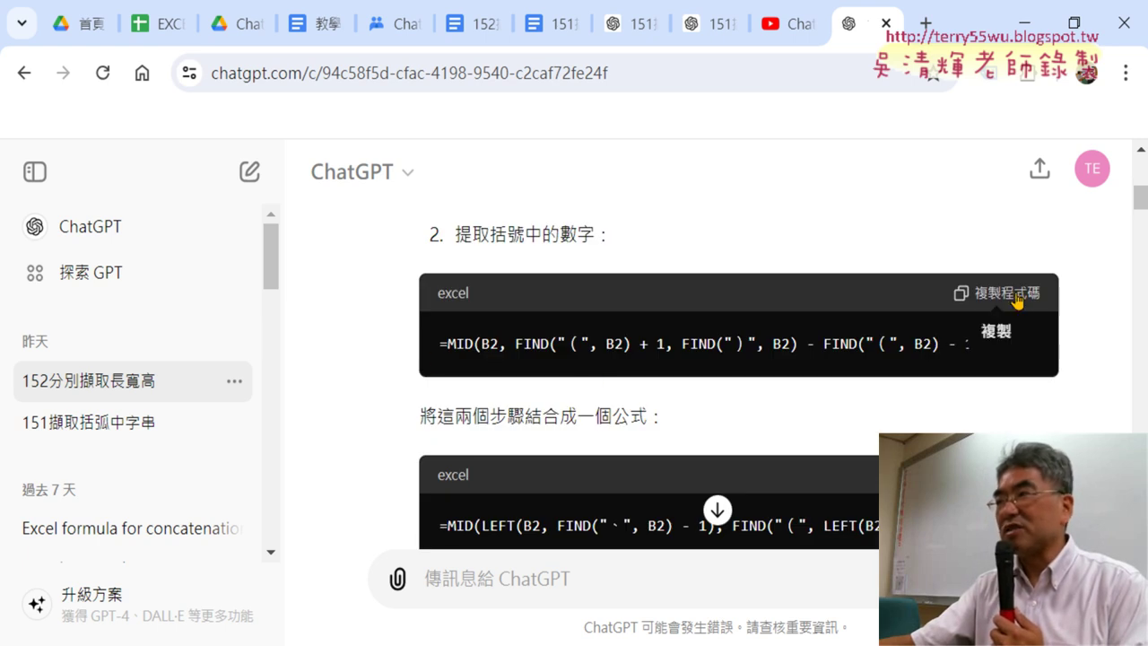
click(996, 292)
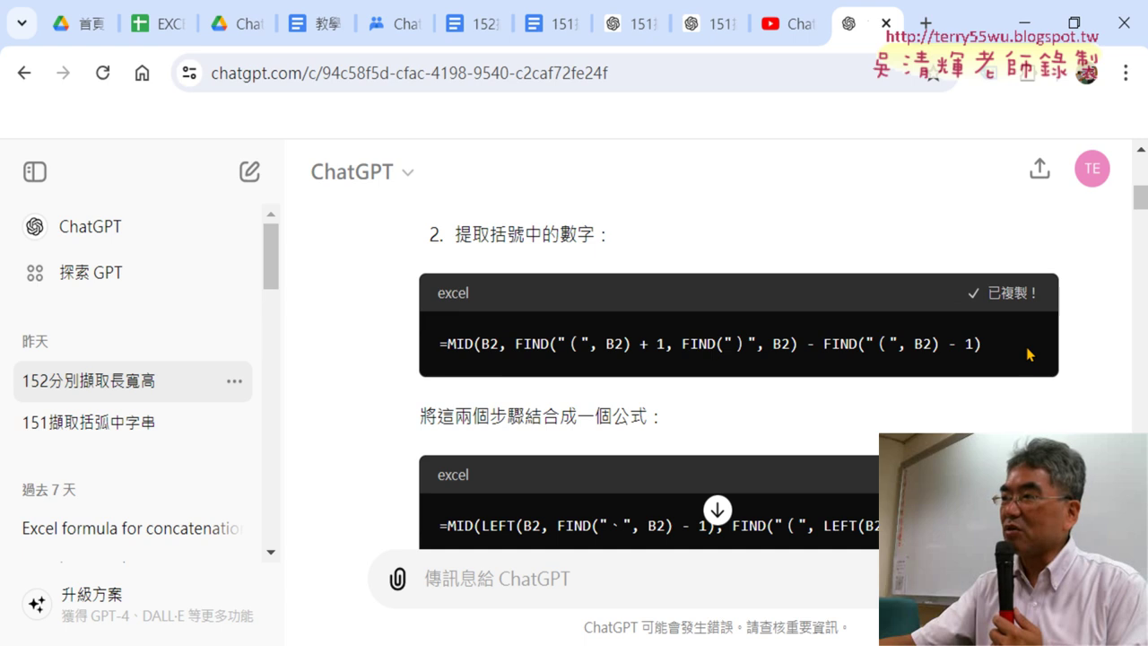
click(1024, 22)
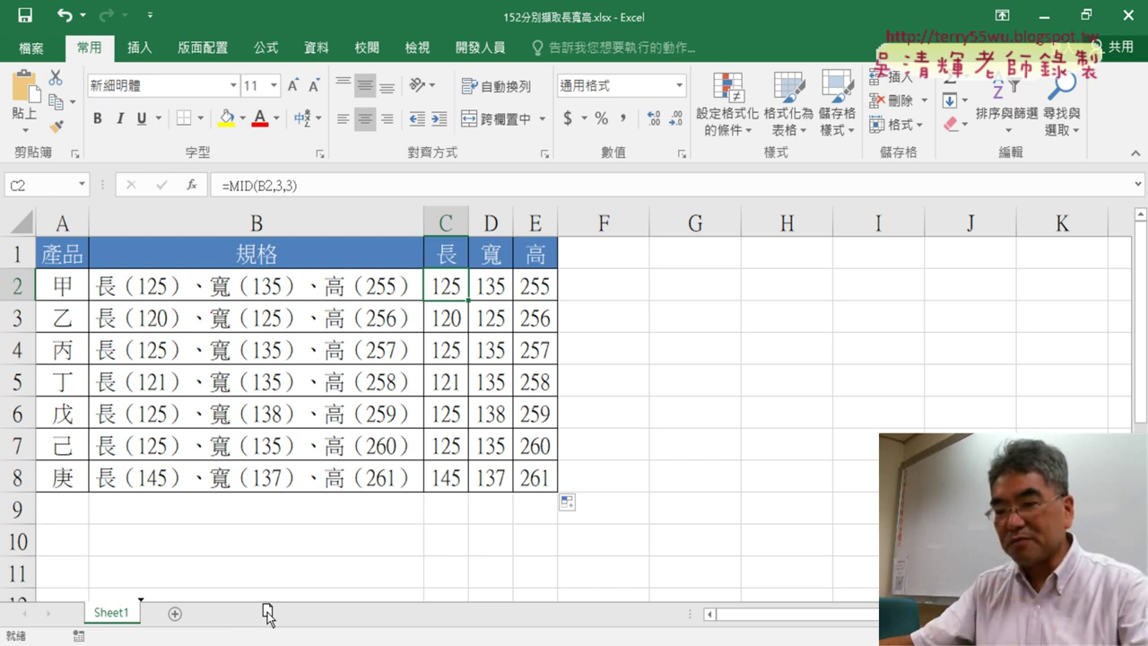
Duplicate Sheet1 and switch to the copy, Sheet1 (2)
drag(267, 615, 251, 615)
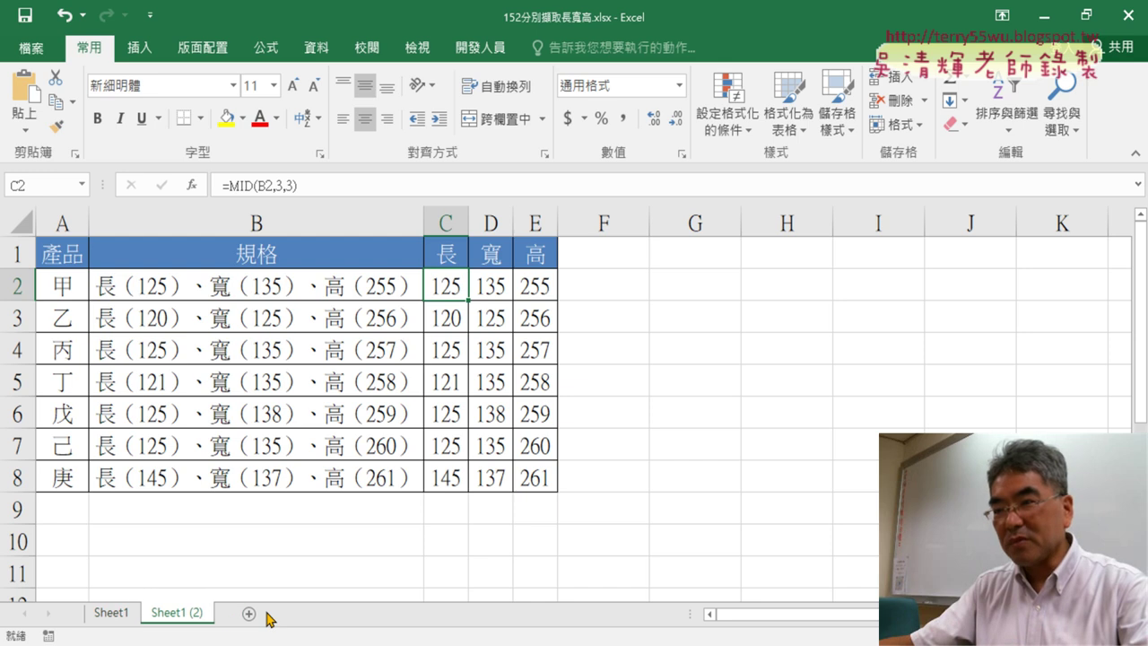
click(105, 619)
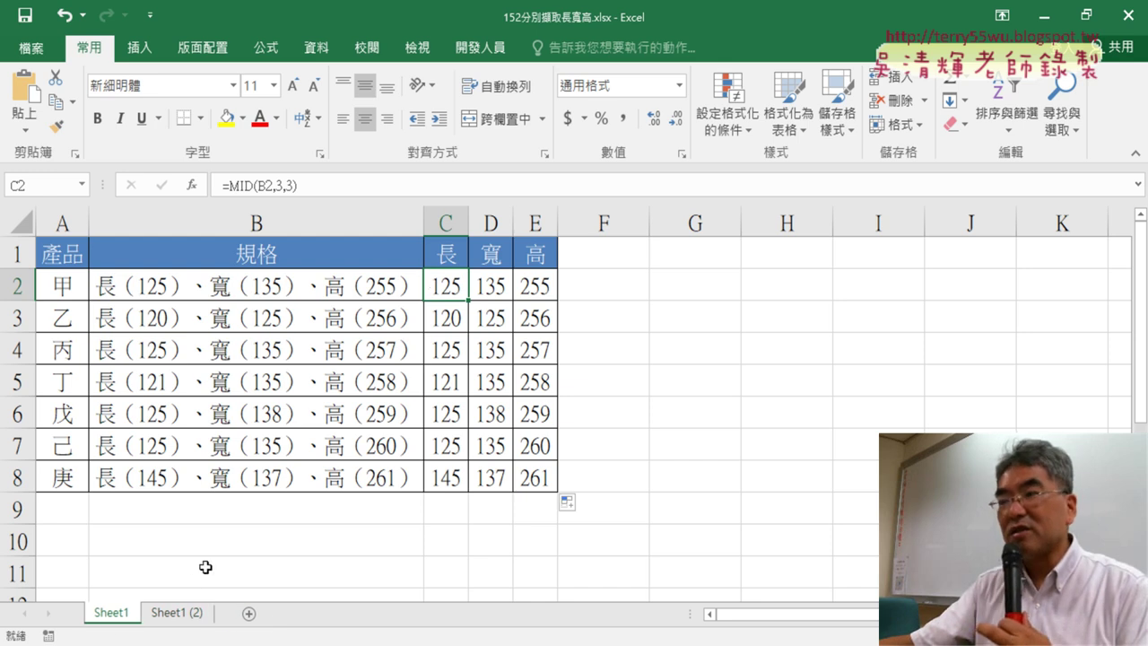
click(184, 613)
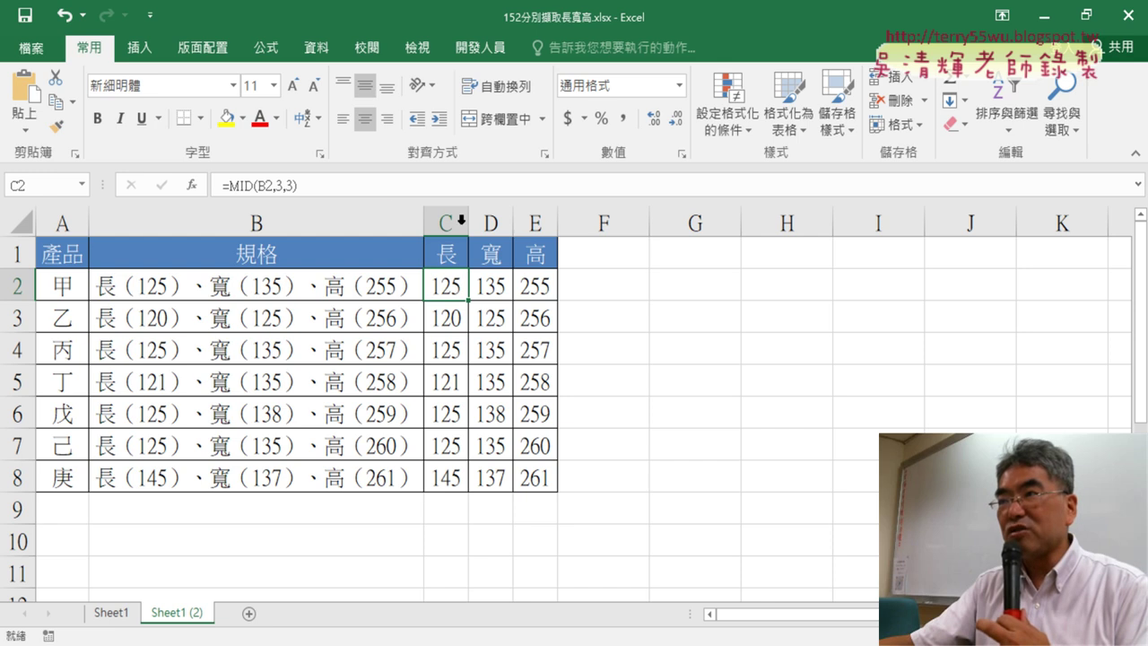
Replace C2's simple MID formula with the pasted MID/FIND formula and view its MID arguments
drag(386, 188, 222, 185)
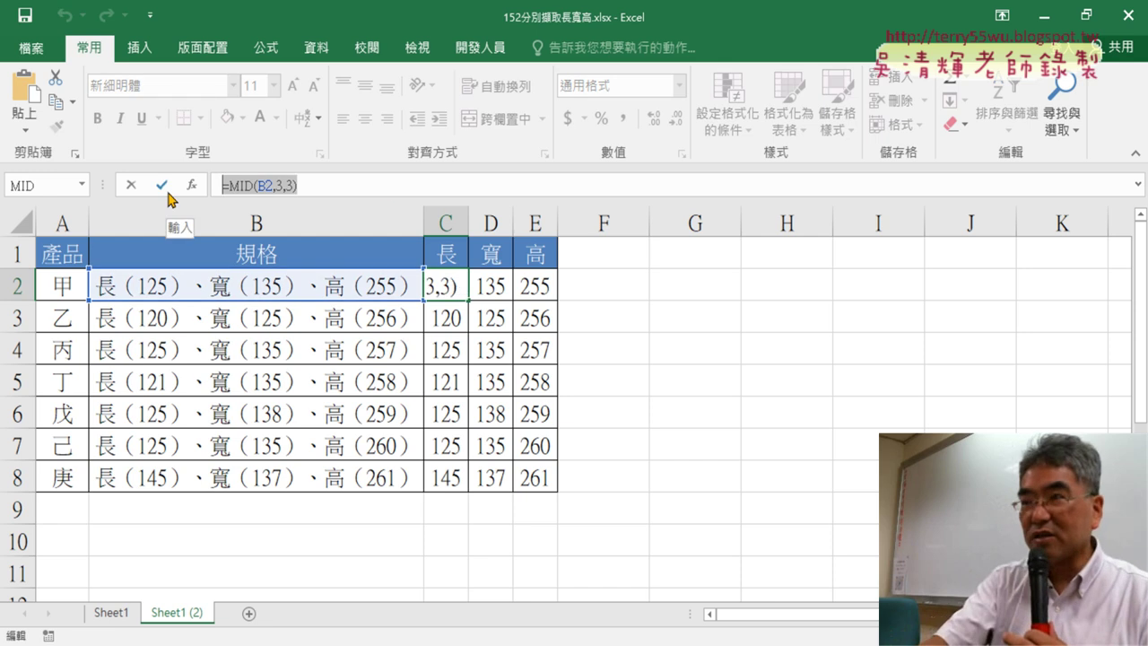
key(Delete)
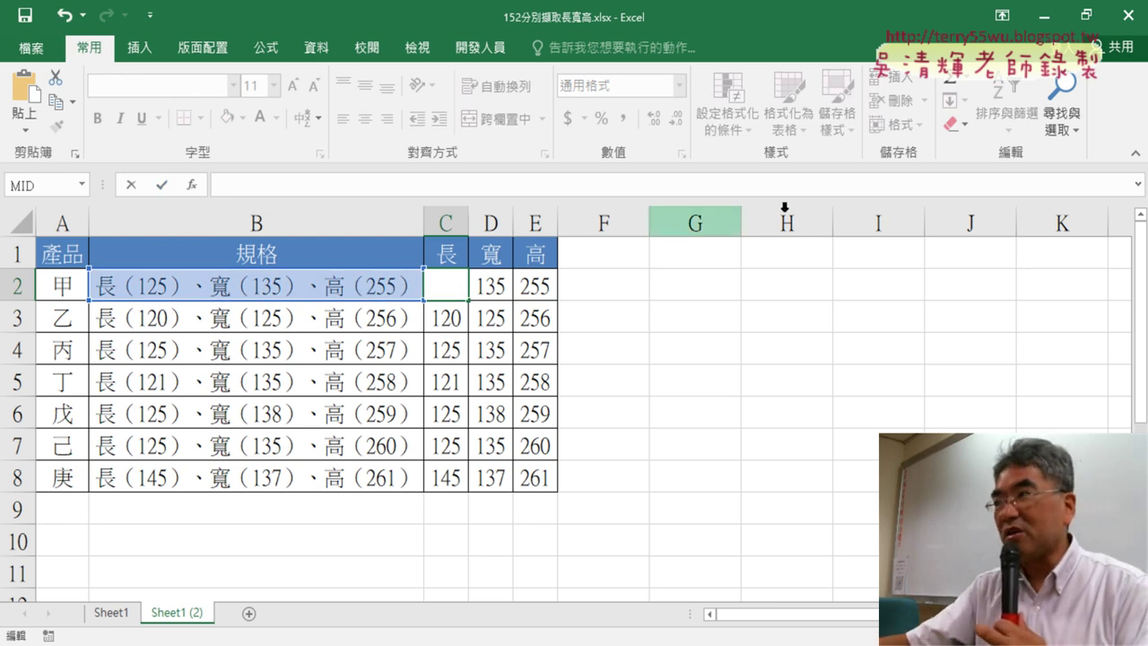
click(1139, 185)
key(ctrl+v)
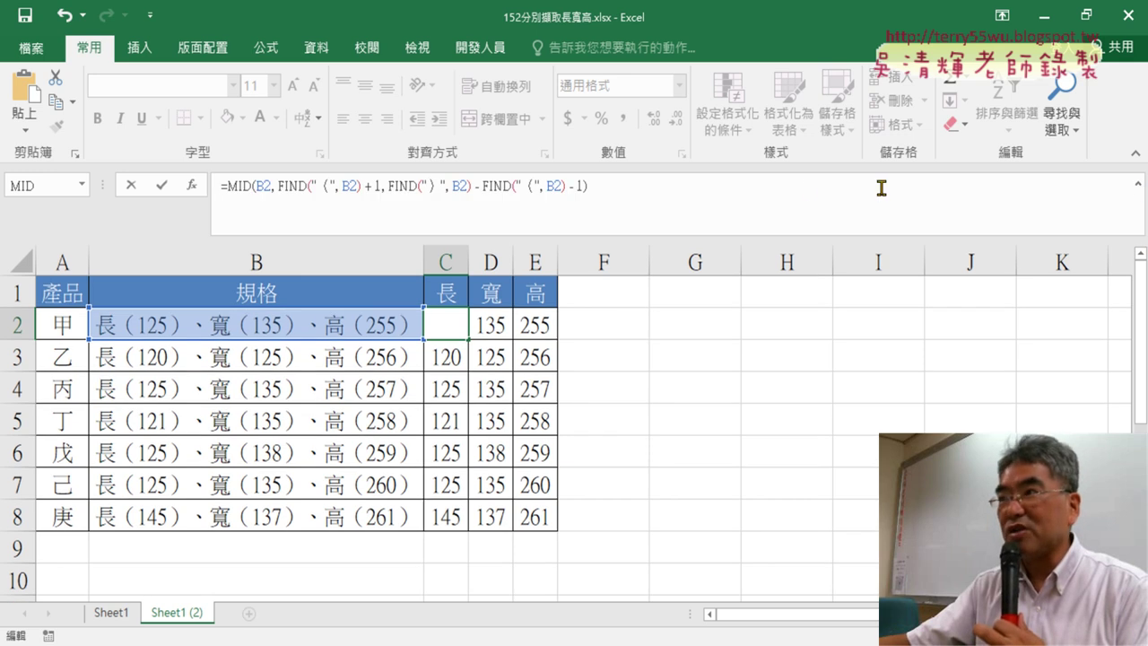
click(810, 187)
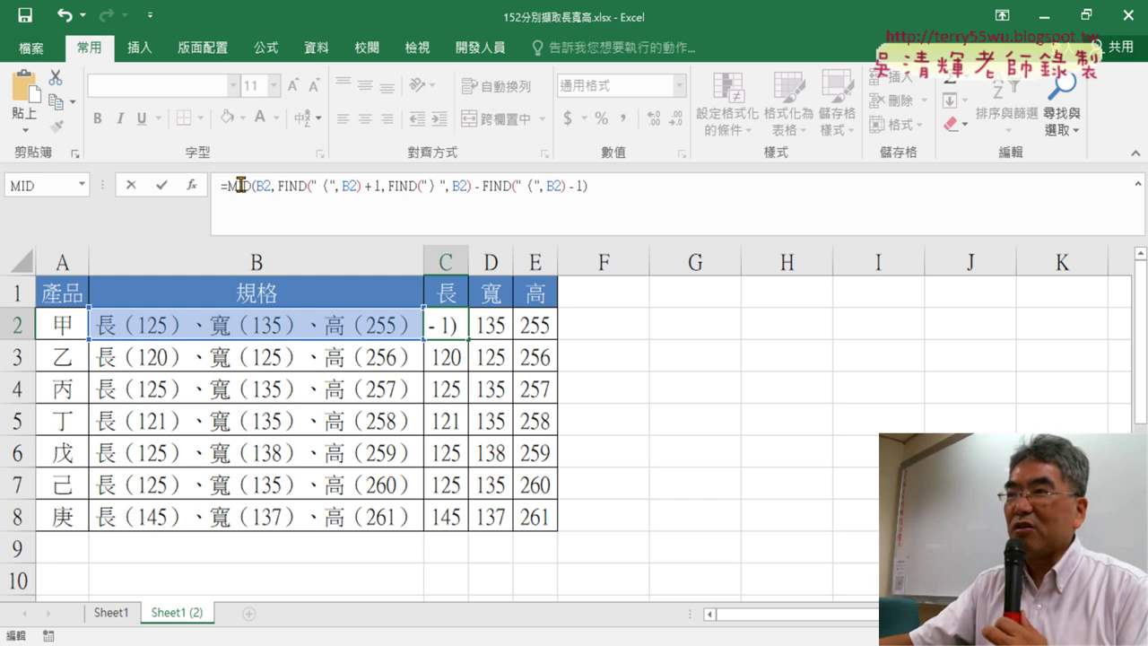
click(240, 184)
click(193, 187)
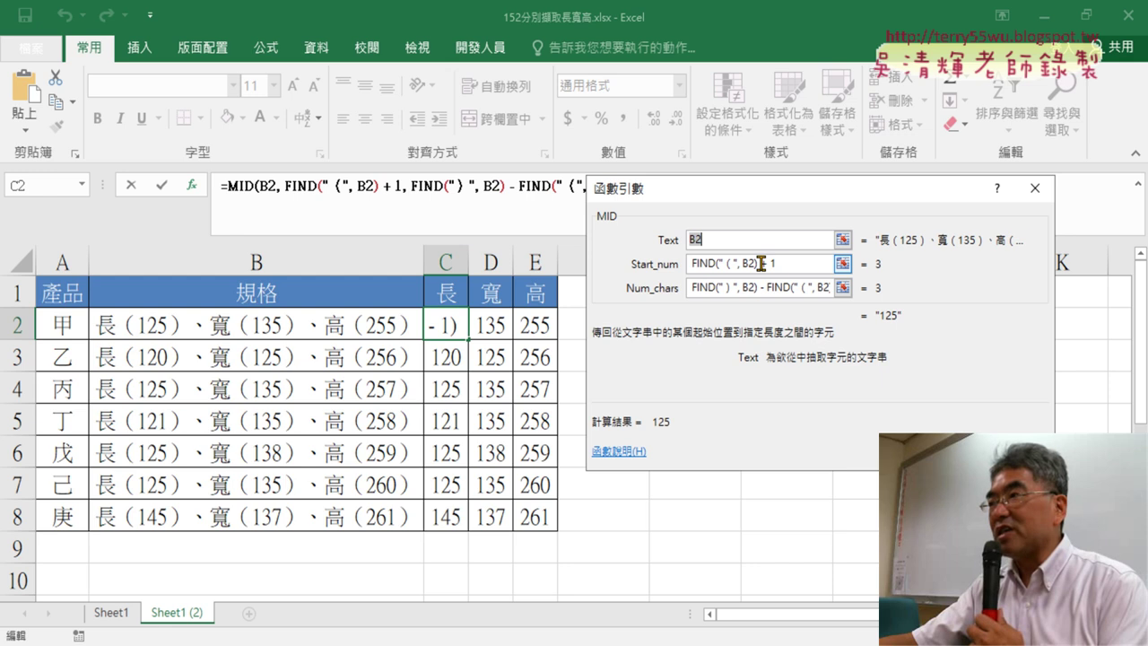
drag(761, 263, 786, 263)
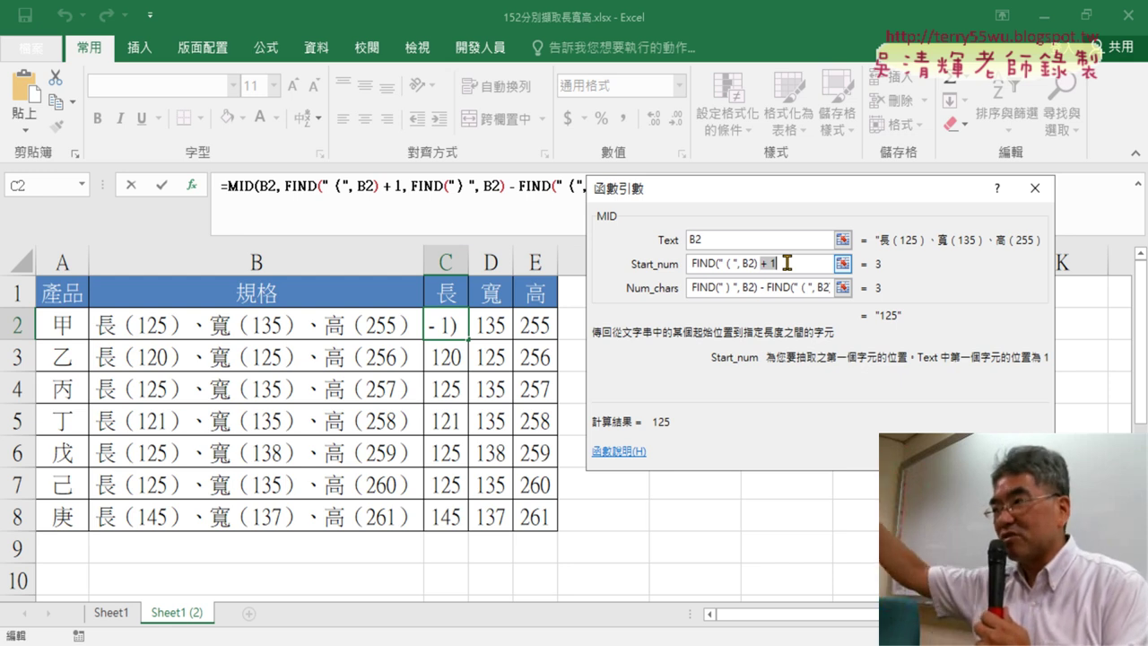
click(774, 294)
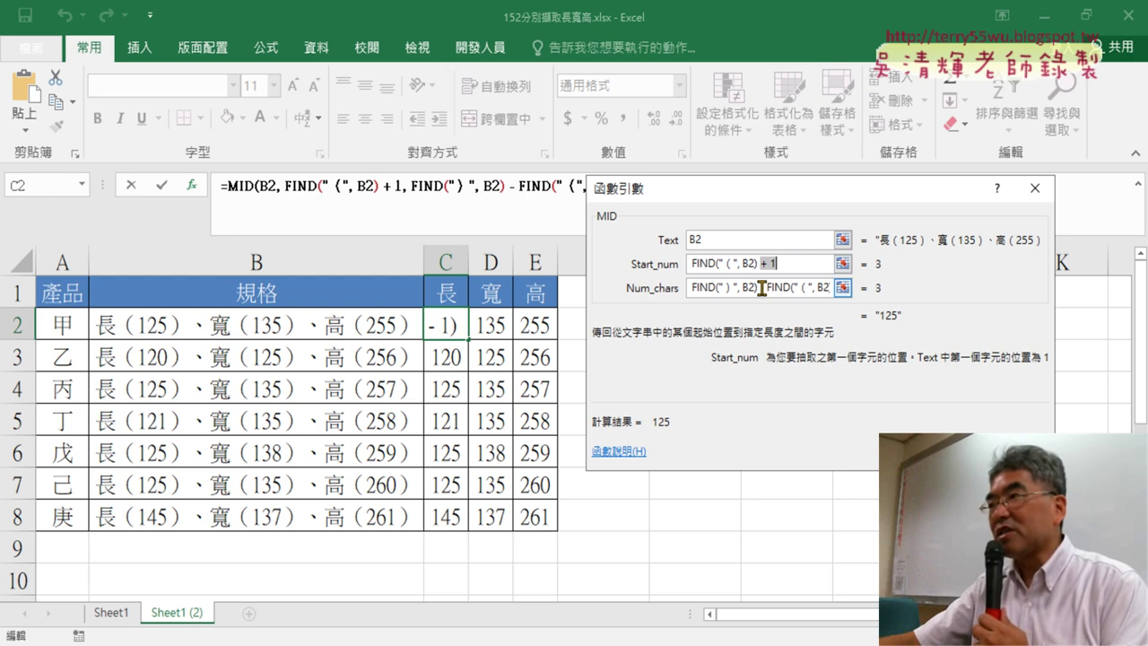
drag(761, 288, 693, 292)
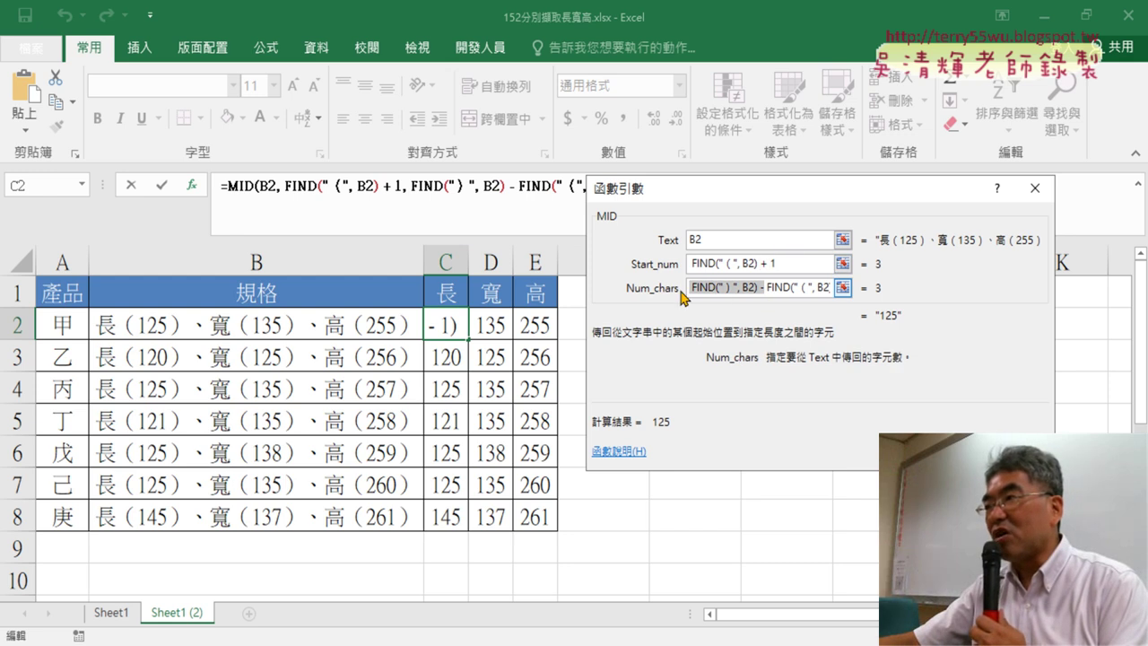
drag(767, 288, 861, 289)
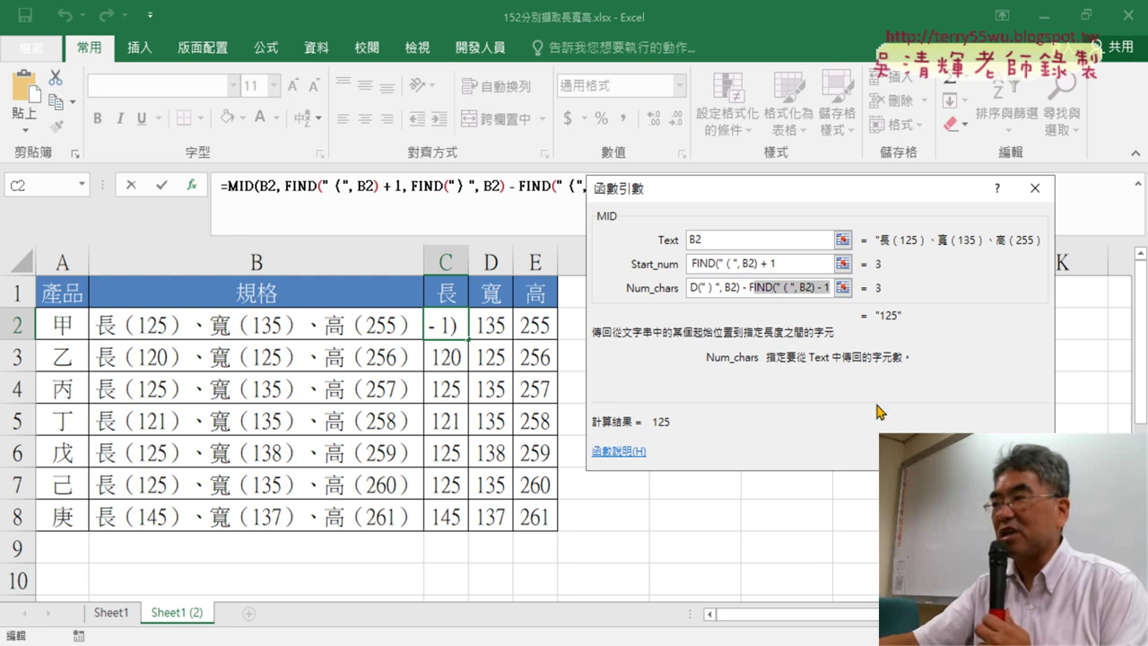
key(Return)
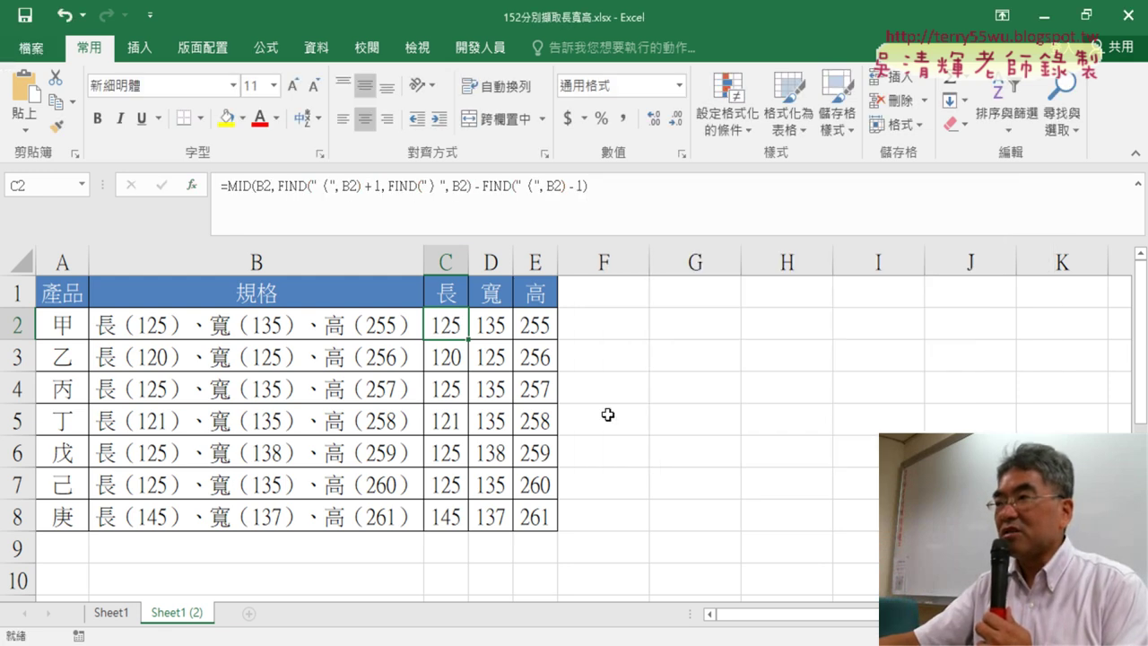
Fill C2's MID/FIND formula down to C8, then compare it with D2's =MID(B2,10,3)
double_click(468, 339)
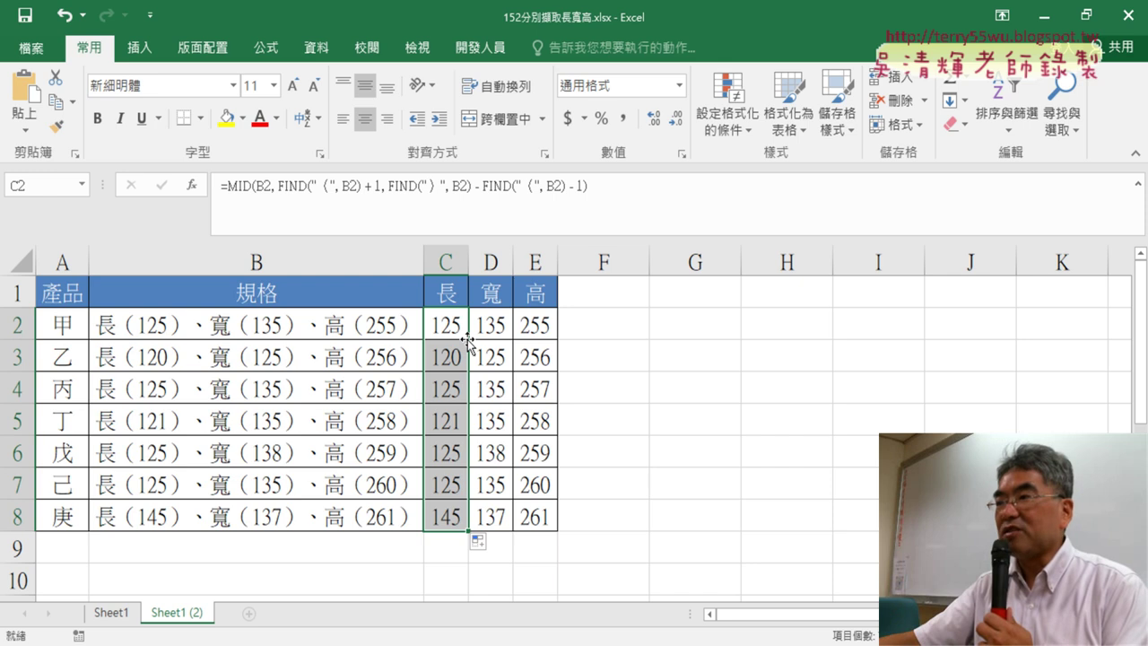
click(456, 355)
click(453, 328)
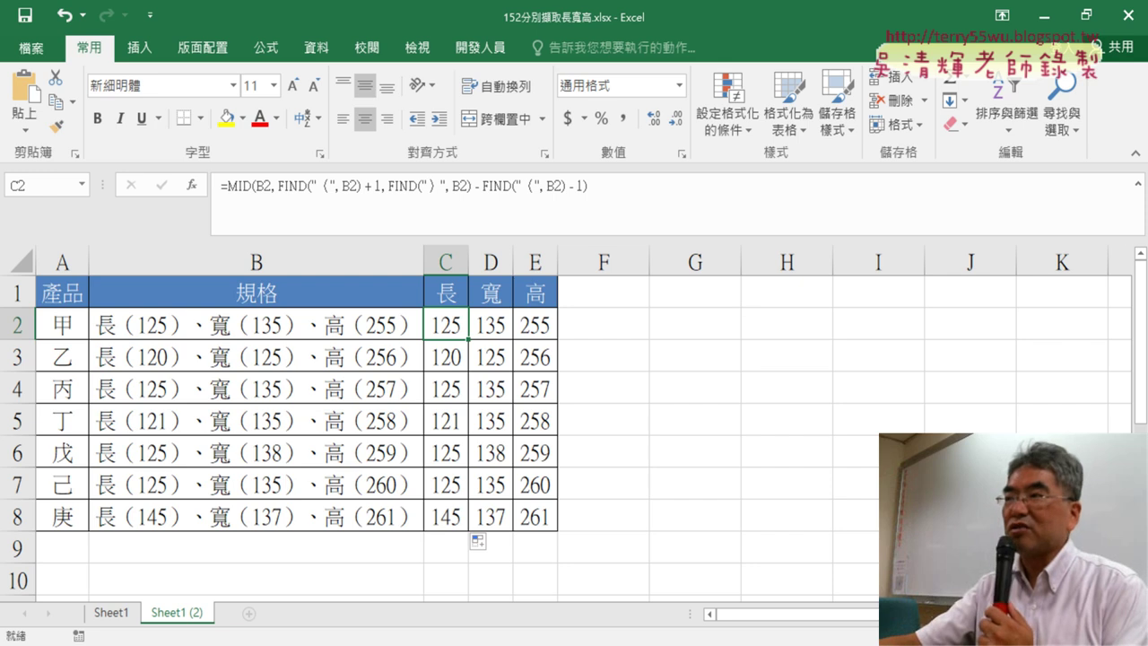
click(1136, 197)
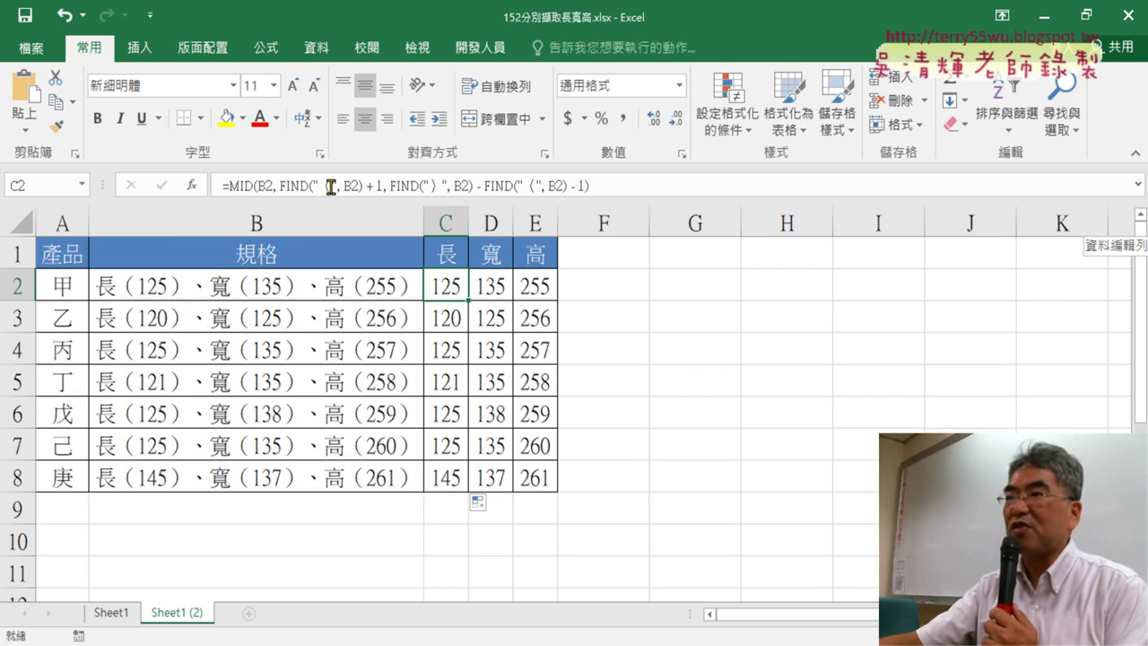
click(493, 285)
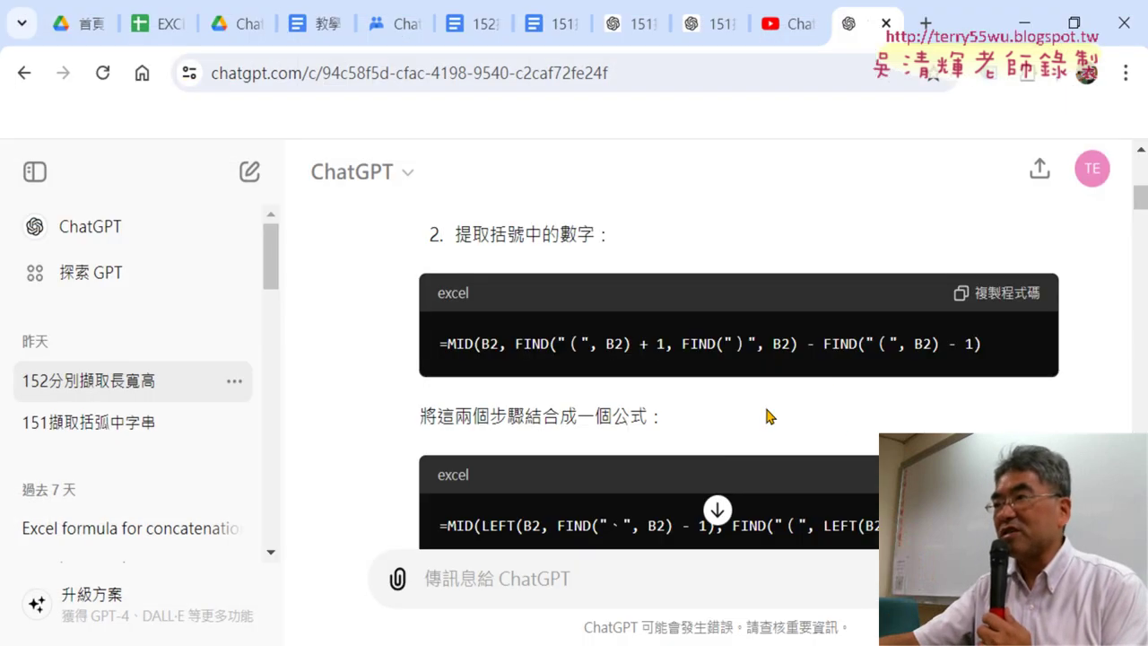
Review the ChatGPT question's sample spec text and its request about the 長 brackets
scroll(769, 416, down, 4)
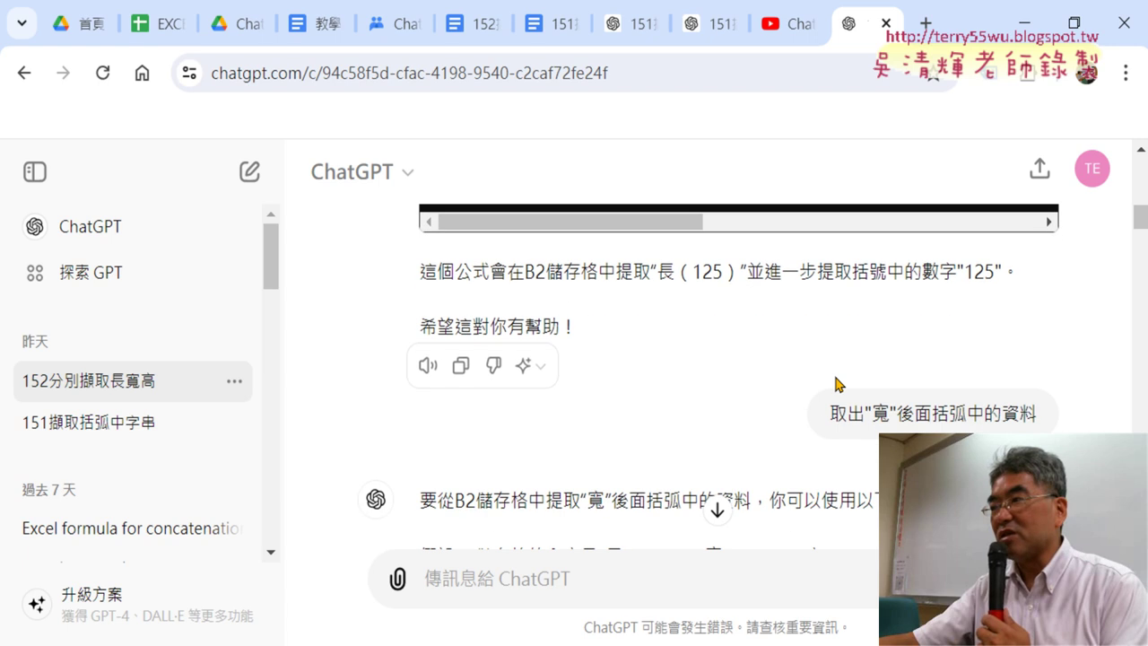
drag(828, 414, 846, 413)
scroll(847, 413, up, 2)
scroll(848, 415, up, 4)
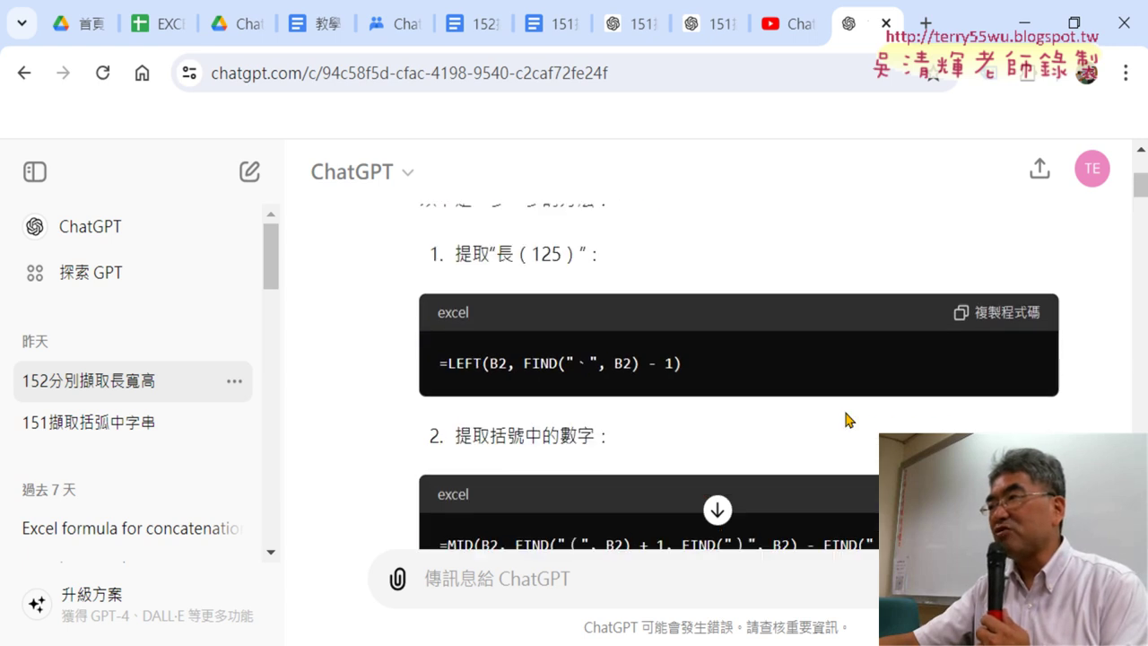
scroll(848, 419, up, 4)
drag(588, 257, 771, 279)
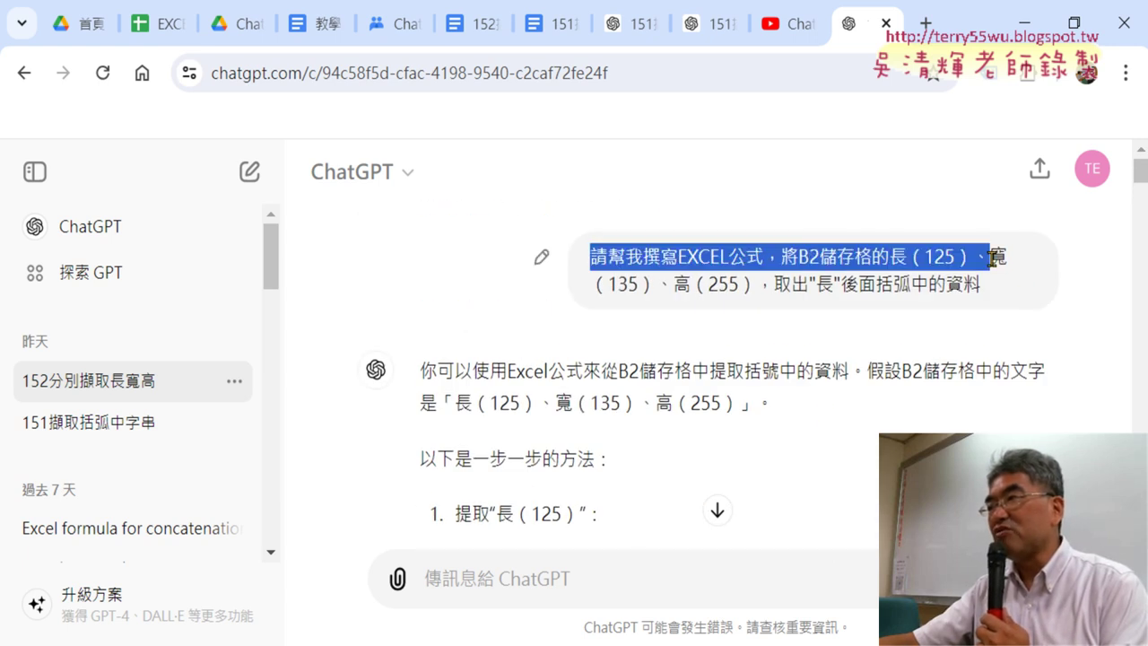
click(763, 284)
drag(776, 284, 969, 289)
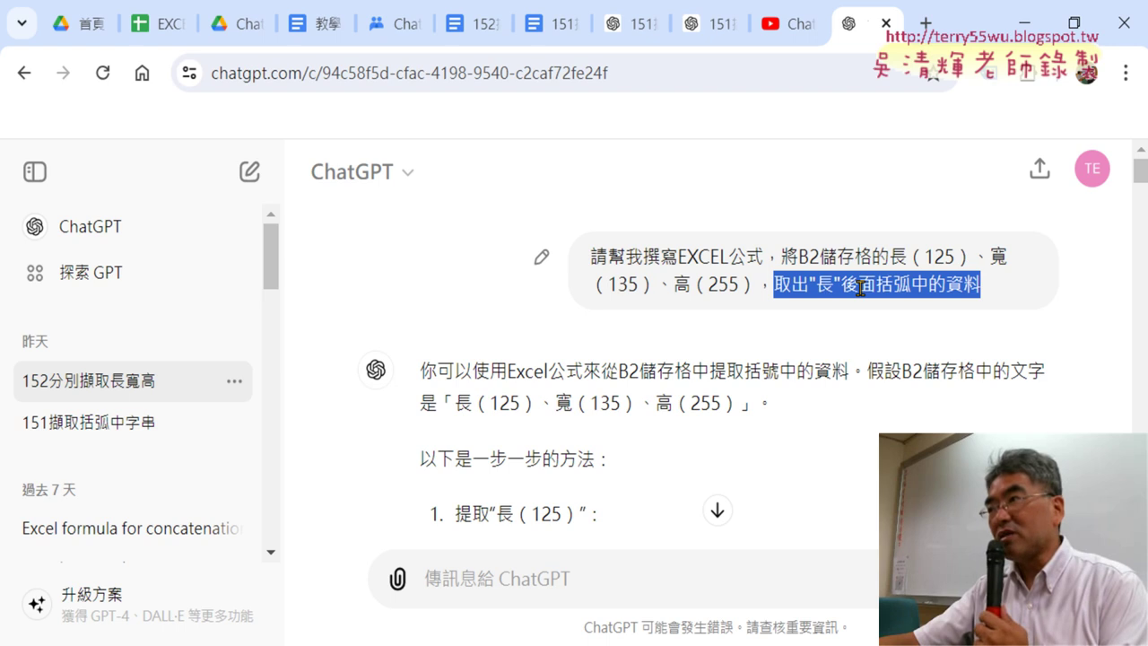
Copy the formula ChatGPT suggested for the 寬 follow-up and return to Excel
scroll(919, 289, down, 1)
scroll(896, 292, down, 5)
scroll(861, 296, down, 5)
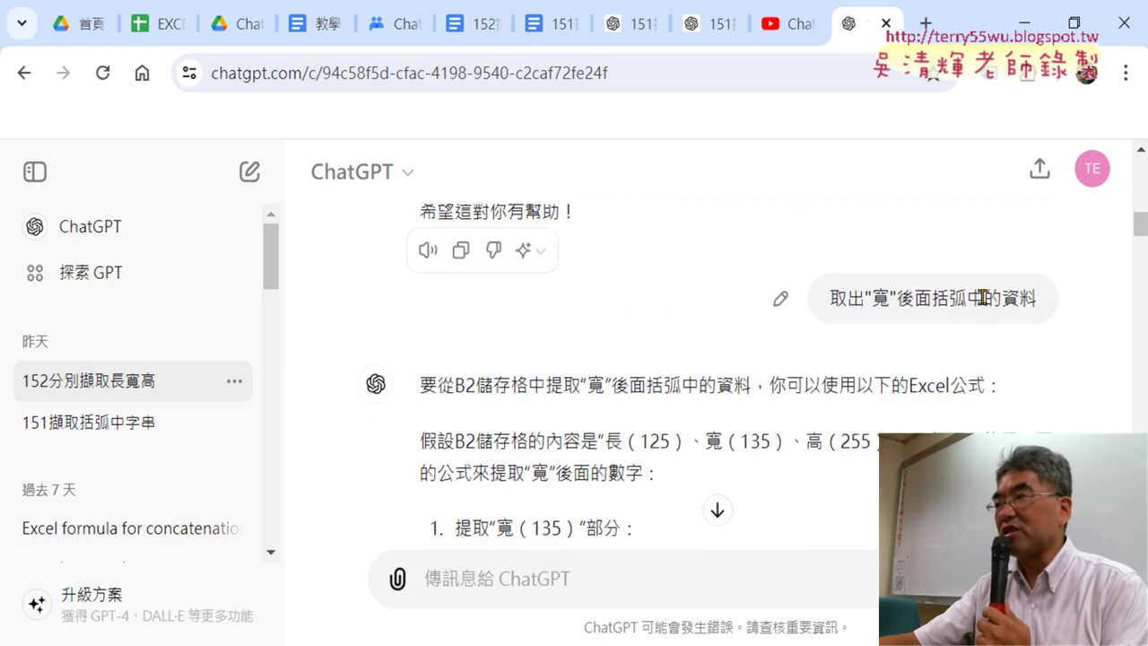
drag(838, 303, 1049, 308)
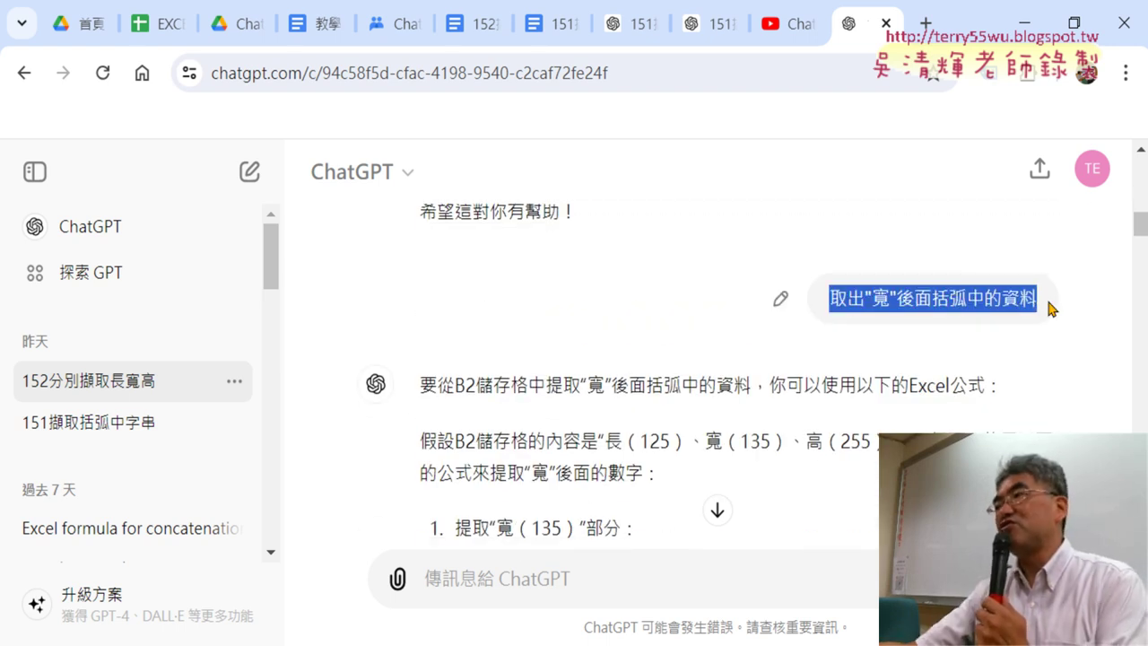
scroll(646, 289, down, 3)
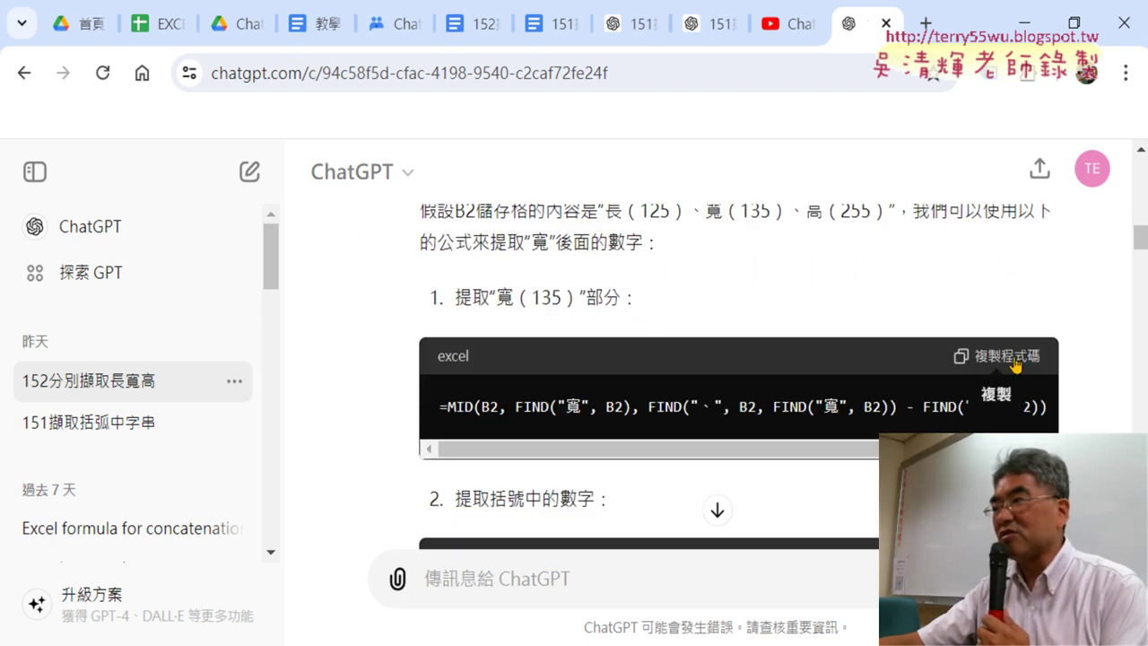
click(1015, 359)
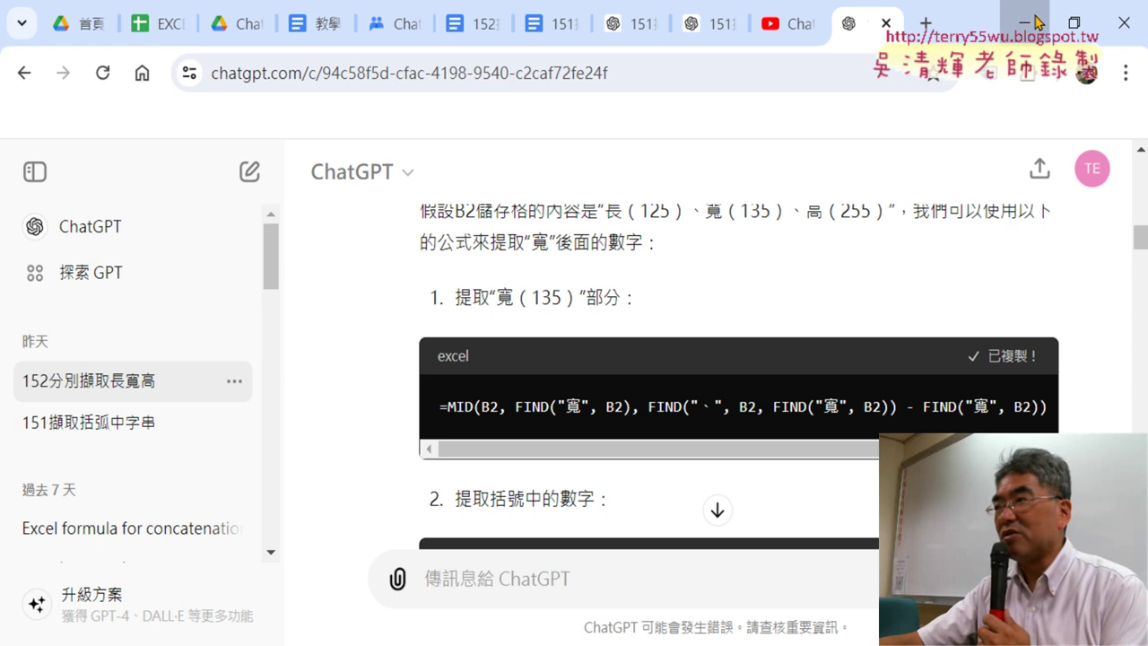
key(alt+Tab)
Replace D2's =MID(B2,10,3) with the pasted FIND-based 寬 formula
click(485, 292)
drag(366, 195, 164, 187)
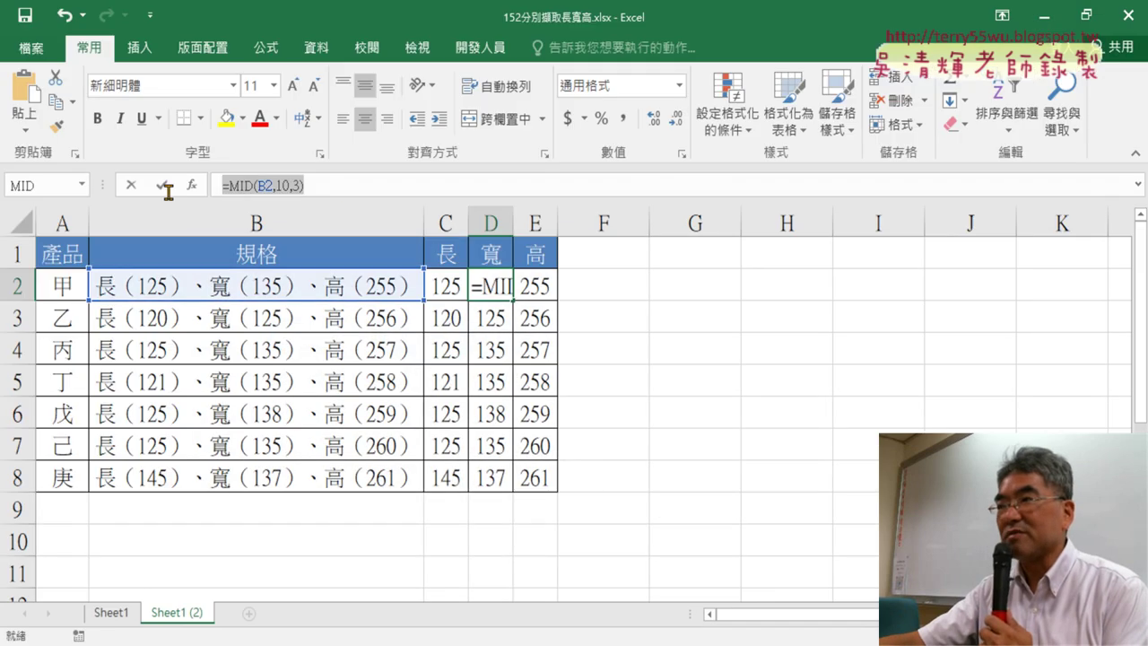
key(Delete)
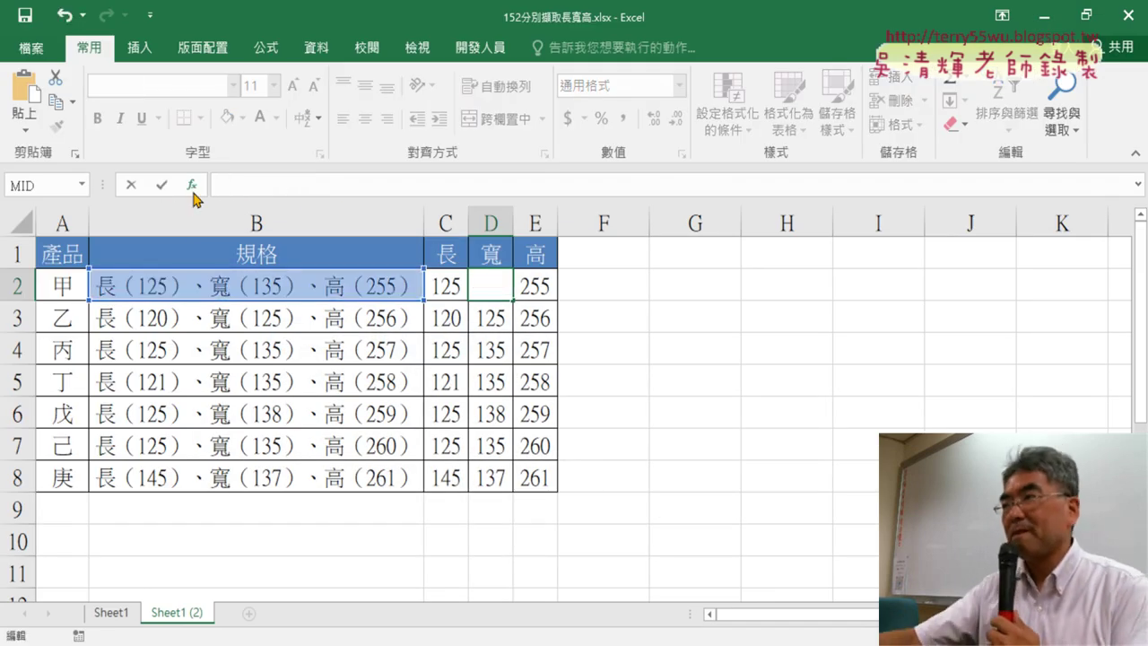
click(1139, 185)
key(ctrl+v)
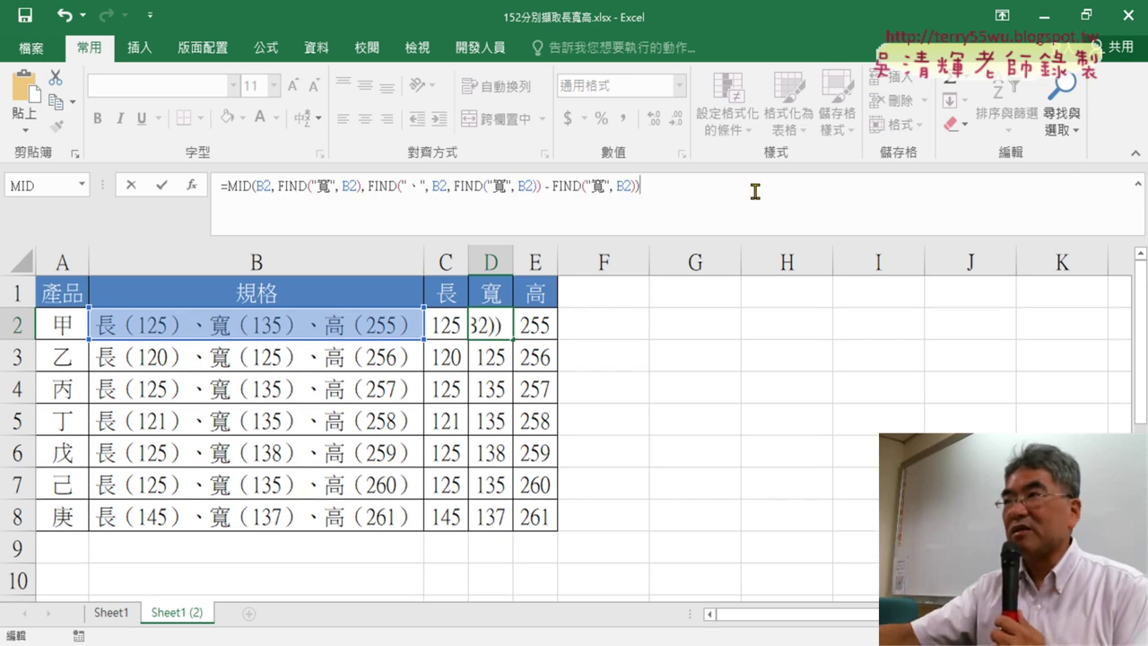
click(164, 190)
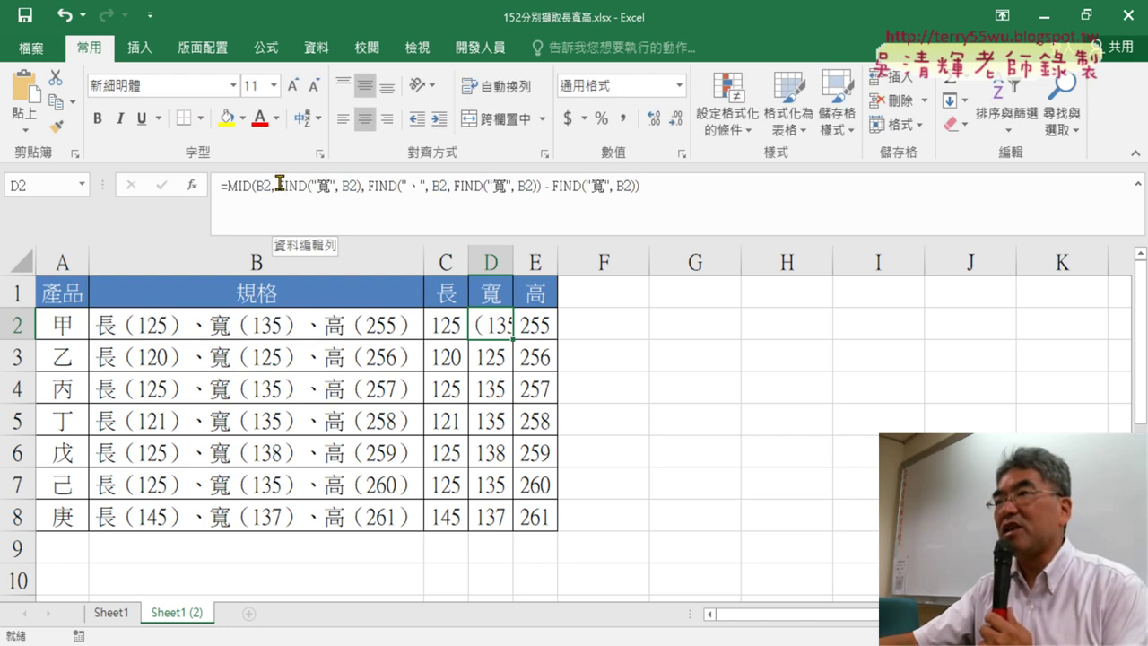
Annotate how FIND locates 寬 and the brackets within B2's spec text
drag(287, 189, 358, 185)
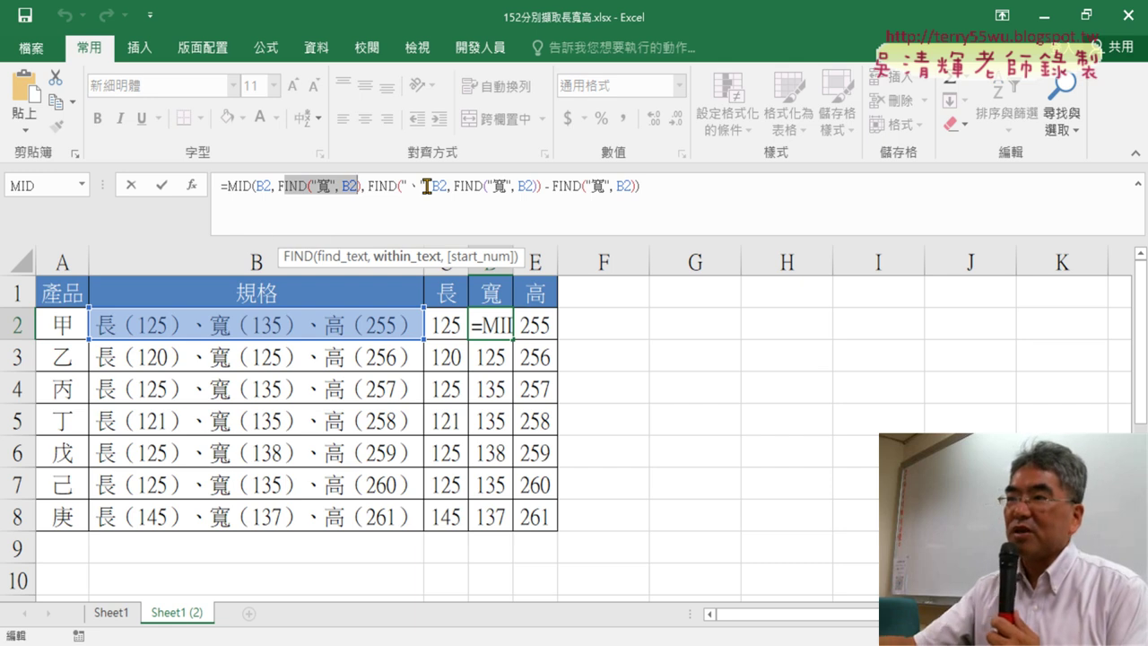
drag(346, 185, 435, 193)
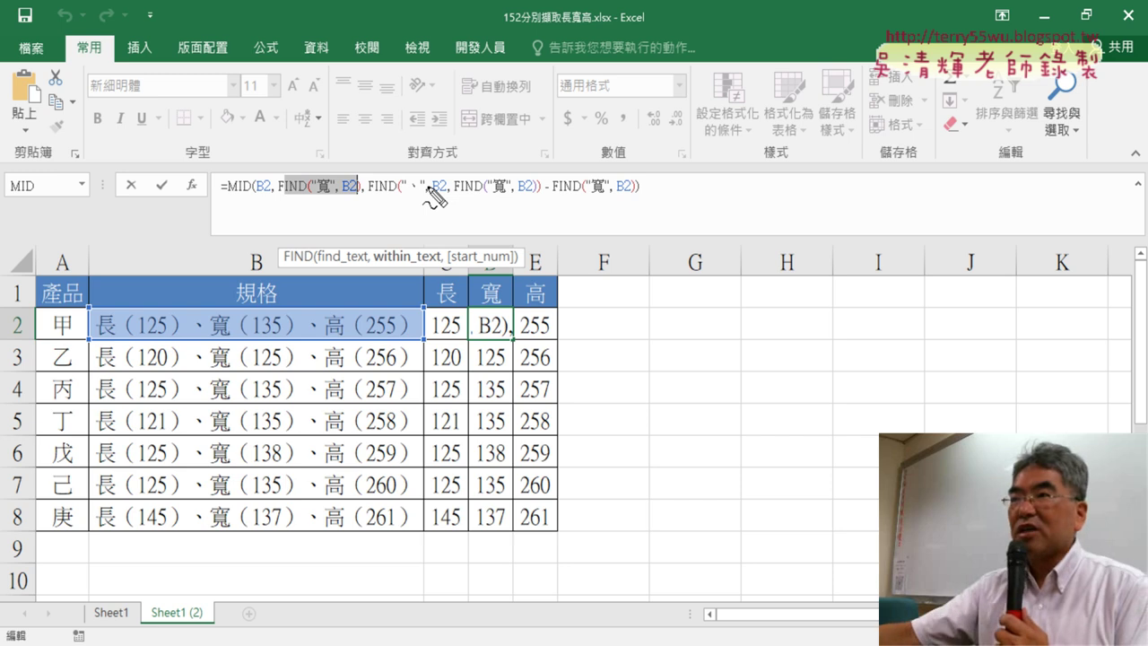
drag(139, 316, 130, 334)
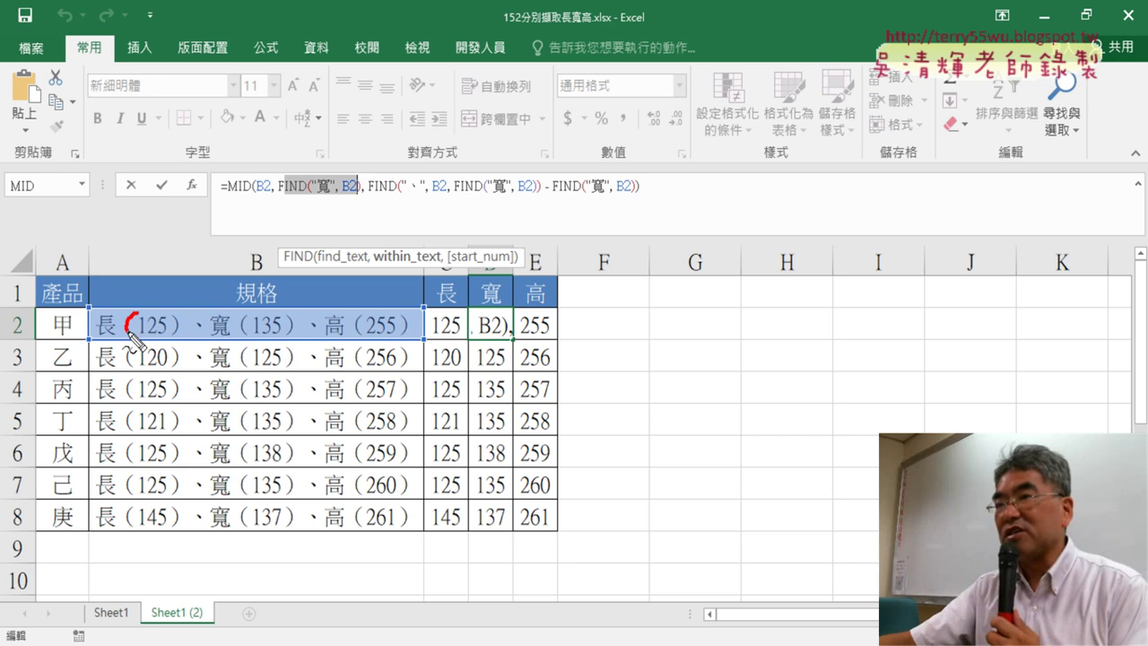
mouse_move(68, 280)
mouse_down()
mouse_move(156, 274)
mouse_move(132, 285)
mouse_up()
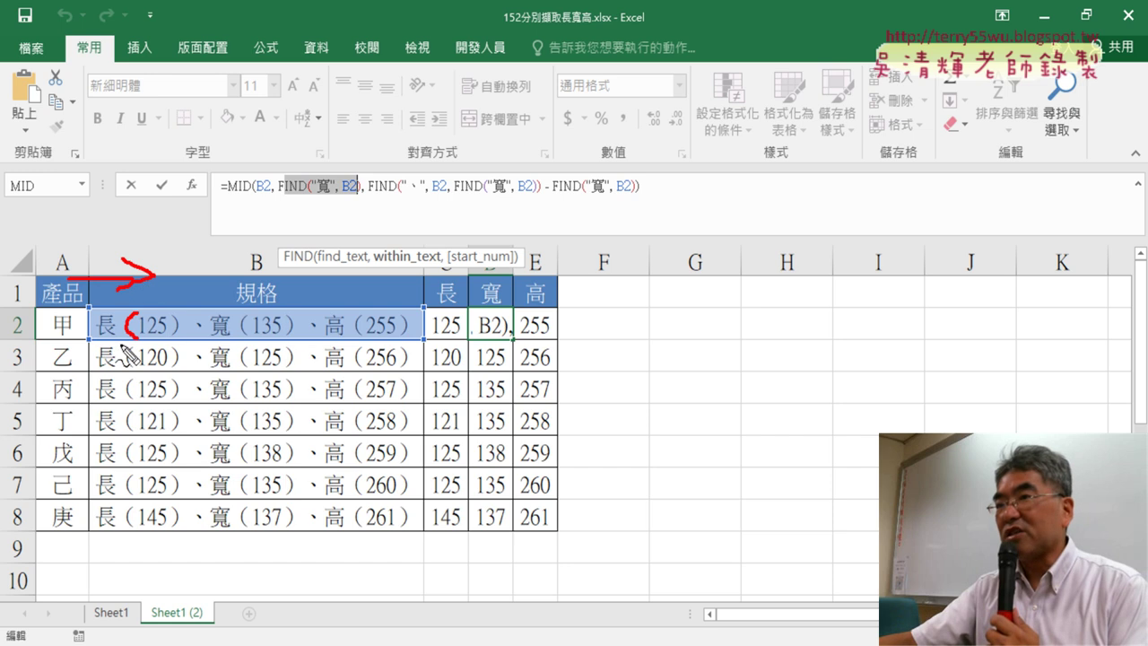
drag(119, 342, 143, 342)
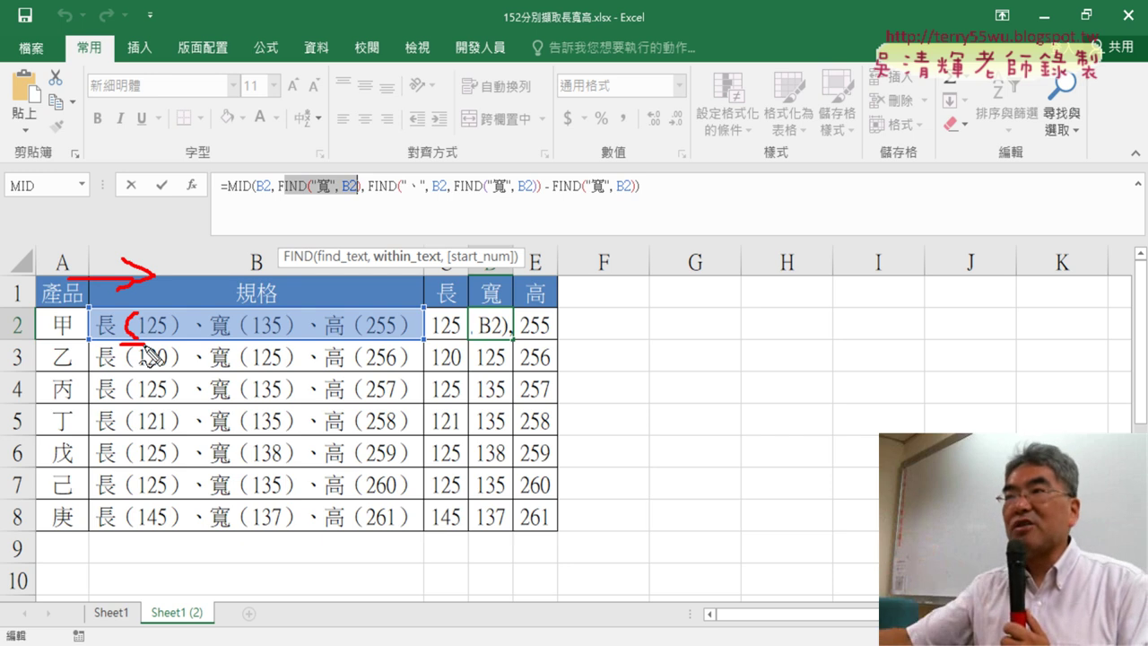
drag(250, 309, 244, 339)
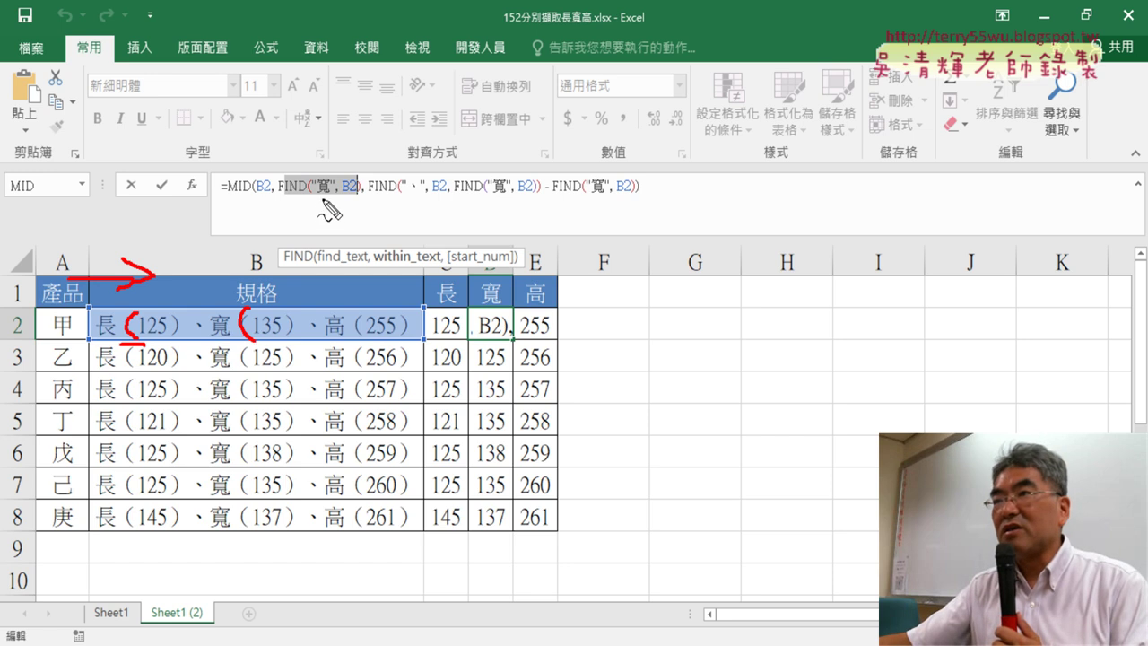
drag(316, 191, 341, 193)
drag(212, 340, 234, 339)
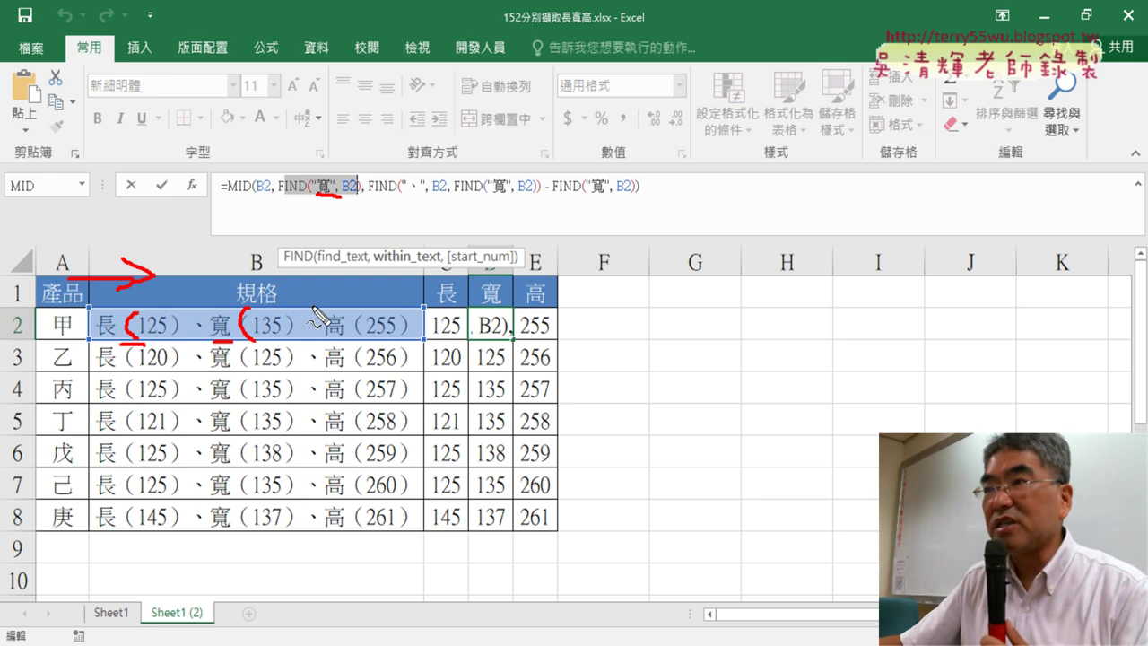
key(Escape)
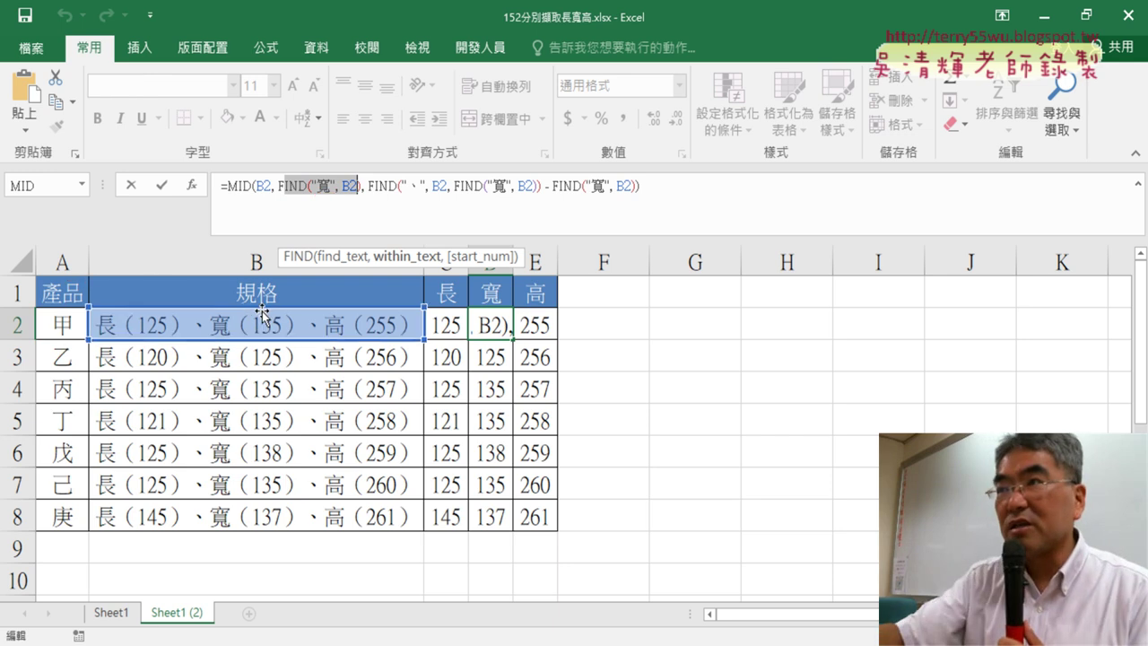
click(244, 186)
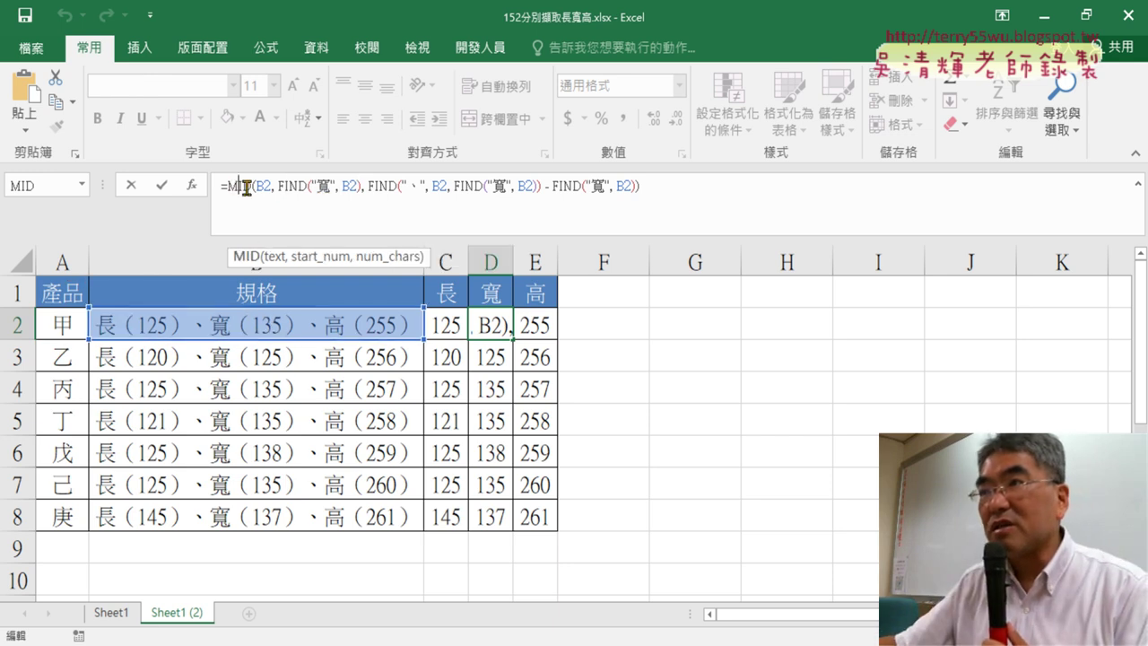
Verify in MID's Function Arguments that D2 returns 寬（135）, then return to ChatGPT's answer
click(194, 186)
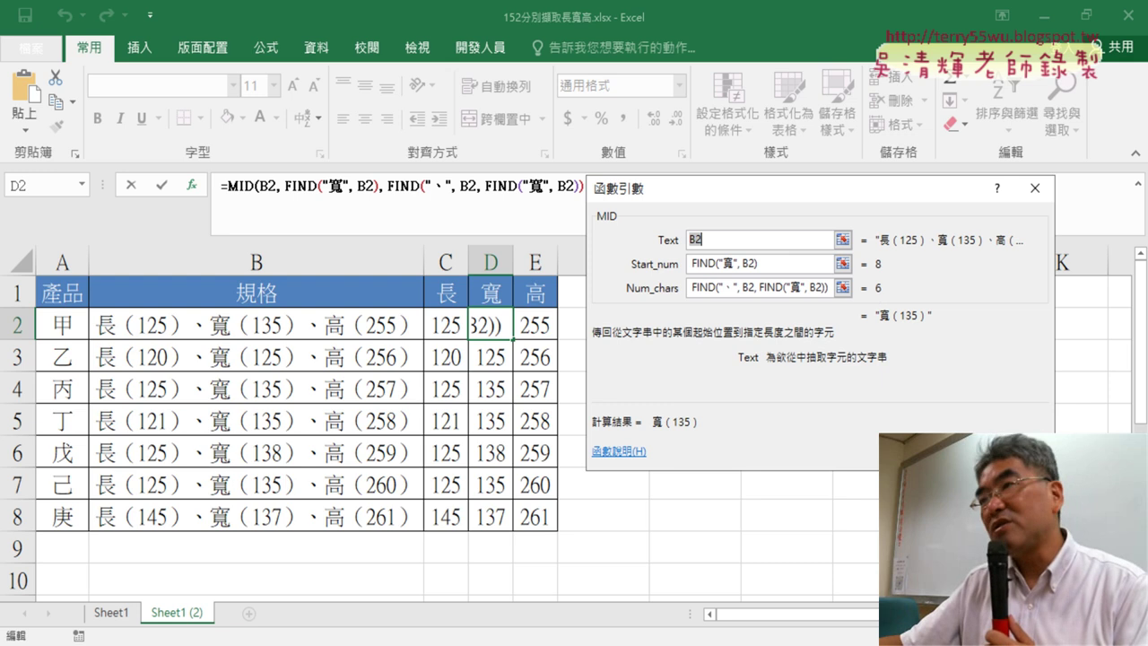
key(Return)
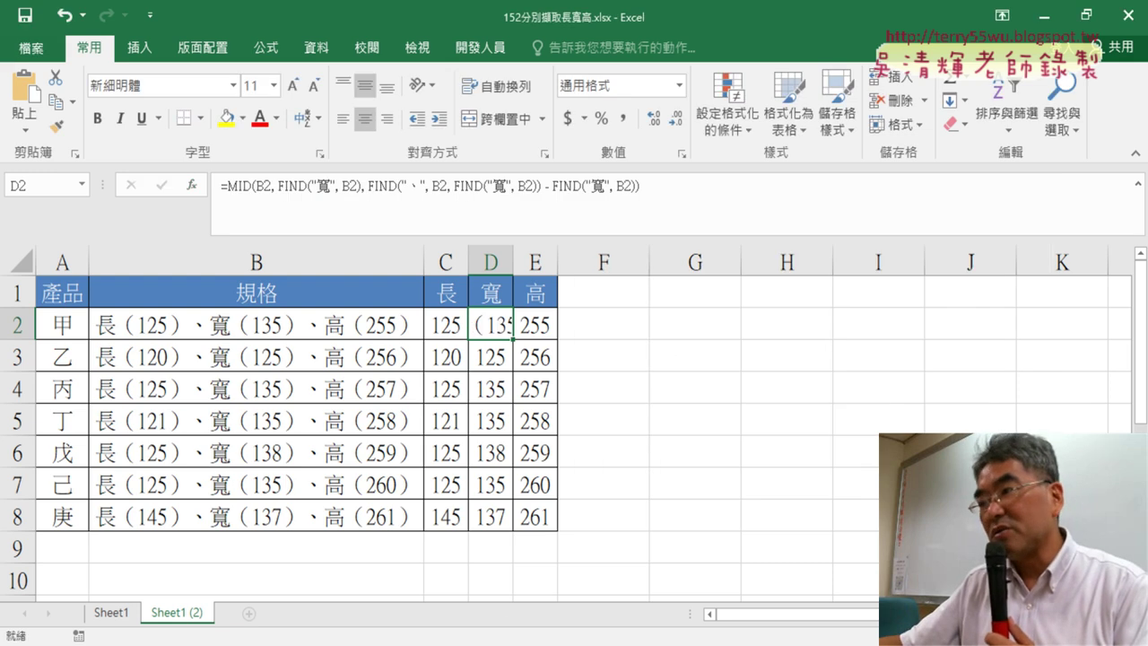
scroll(588, 414, down, 1)
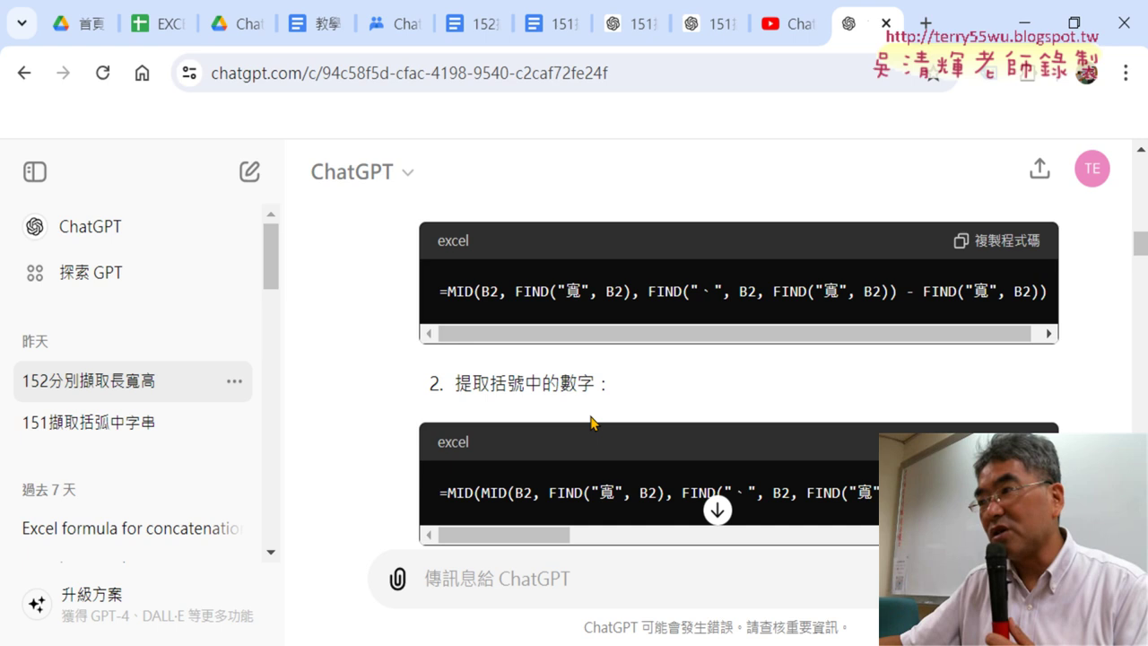
Copy ChatGPT's second, nested MID formula that extracts the number inside 寬's brackets
drag(425, 396, 645, 398)
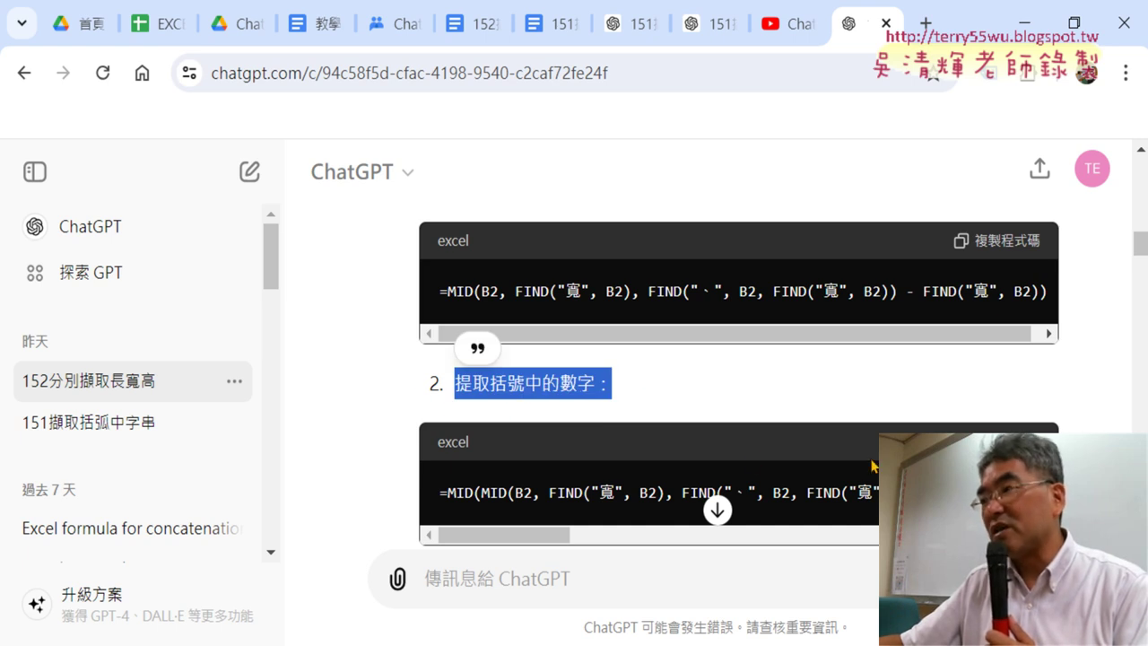
scroll(1002, 329, down, 2)
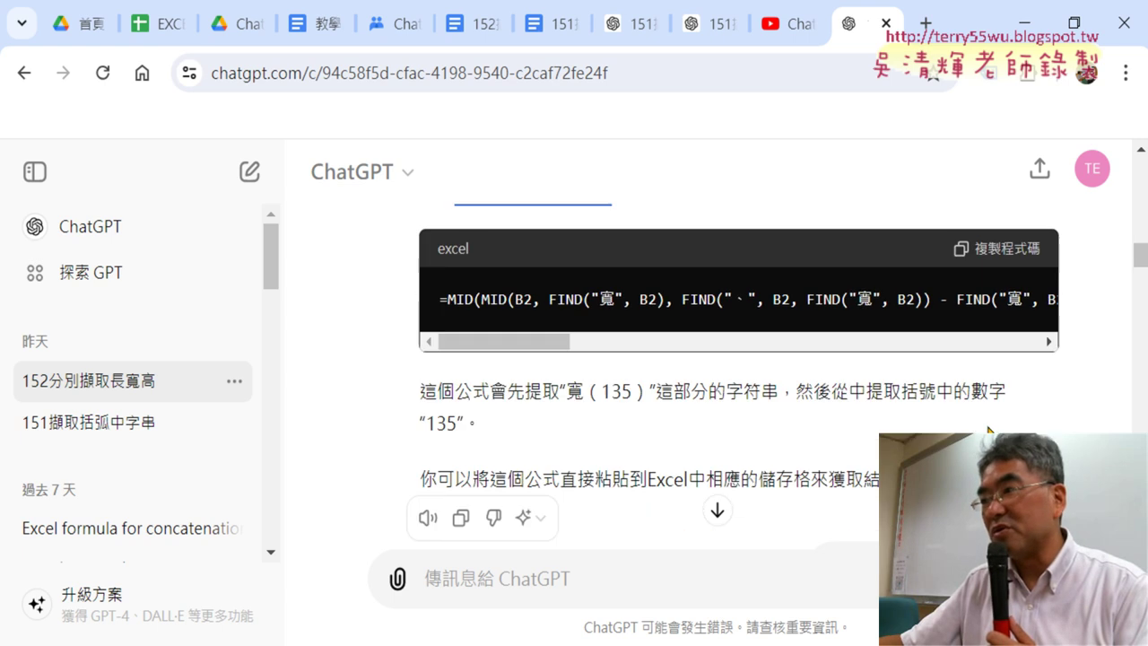
scroll(1002, 329, up, 1)
click(1002, 326)
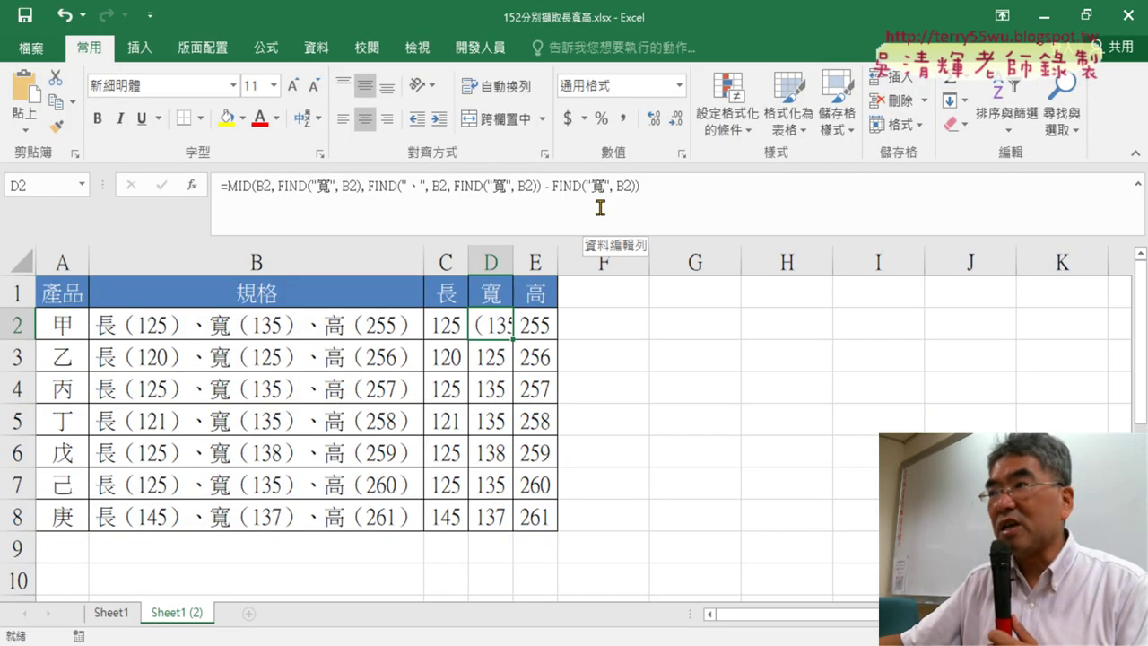
Paste ChatGPT's nested MID/FIND formula into D2 and fill it down D2:D8 (135, 125, 135, 135, 138, 135, 137)
drag(600, 207, 156, 186)
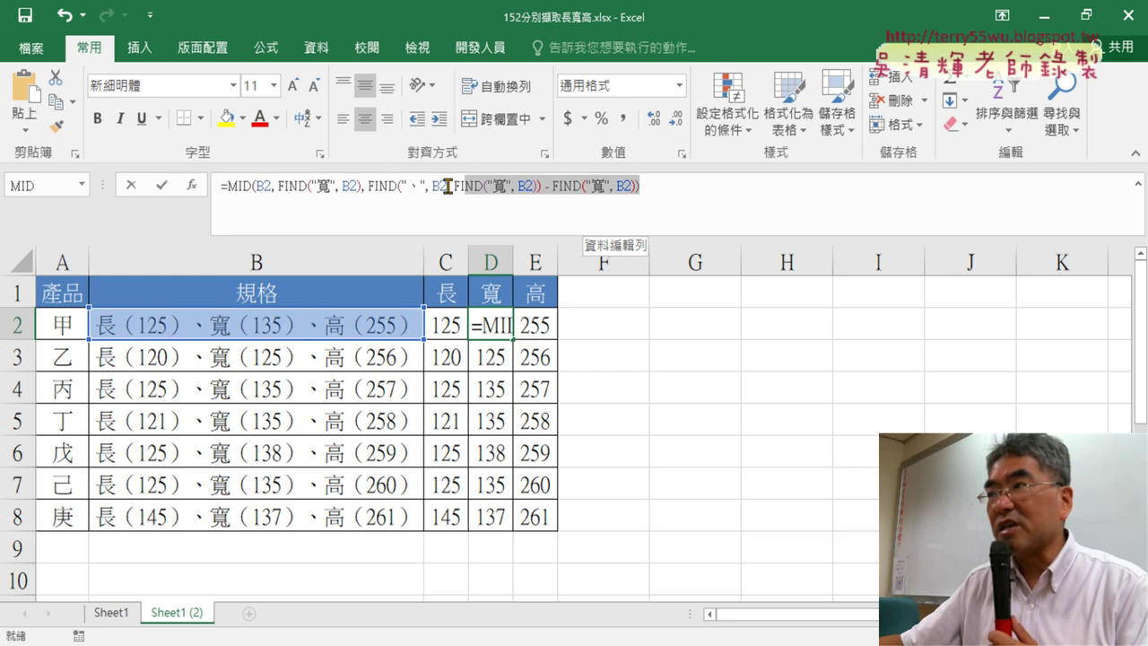
key(ctrl+v)
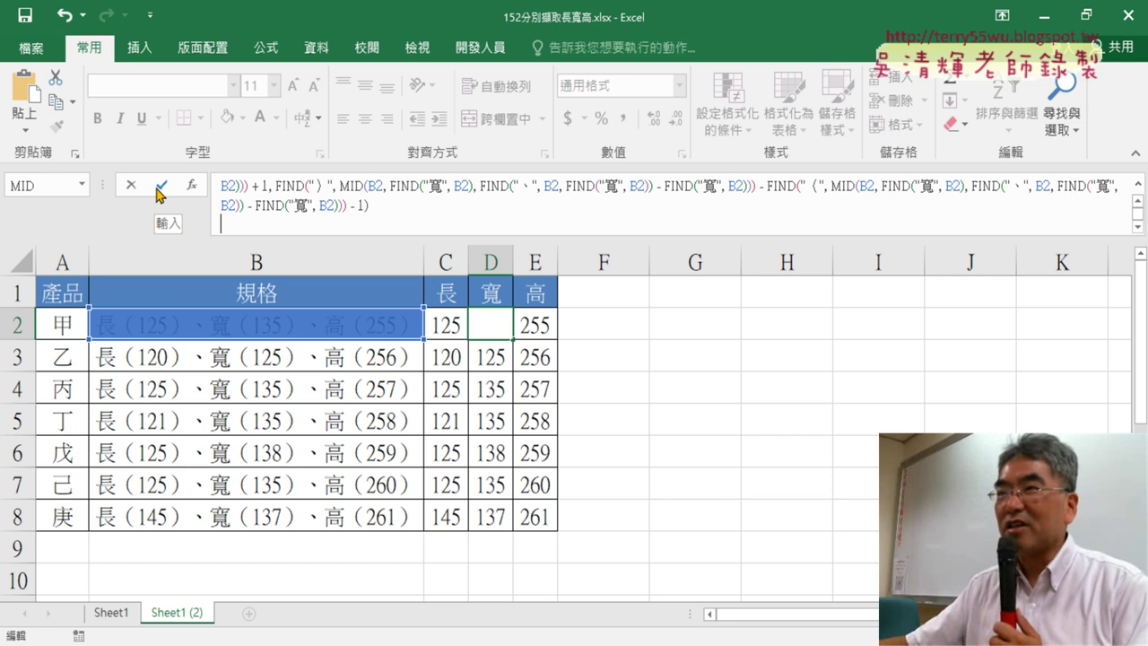
click(160, 186)
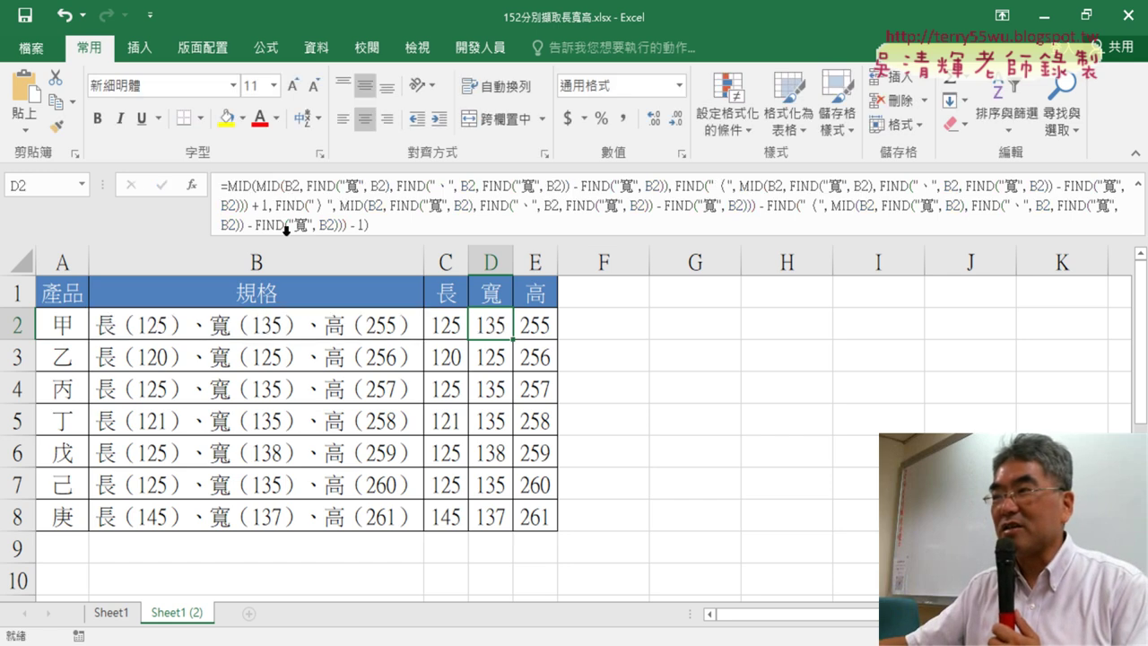
double_click(512, 338)
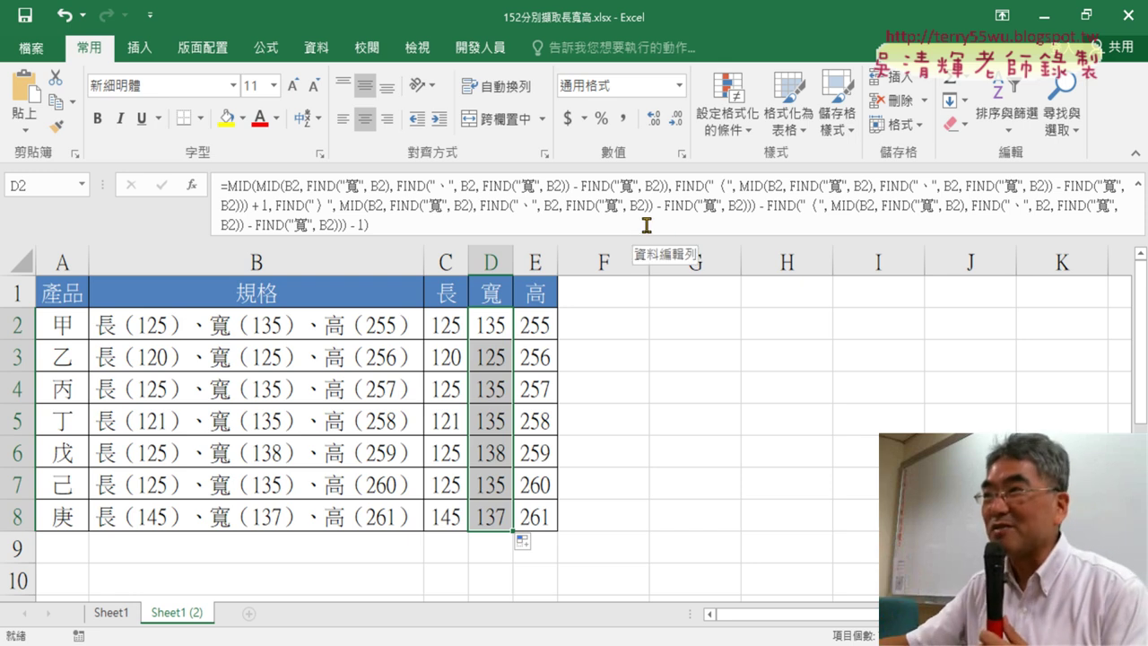
Check E2's formula, then copy ChatGPT's nested MID formula that extracts the bracketed 高 number (255)
click(539, 328)
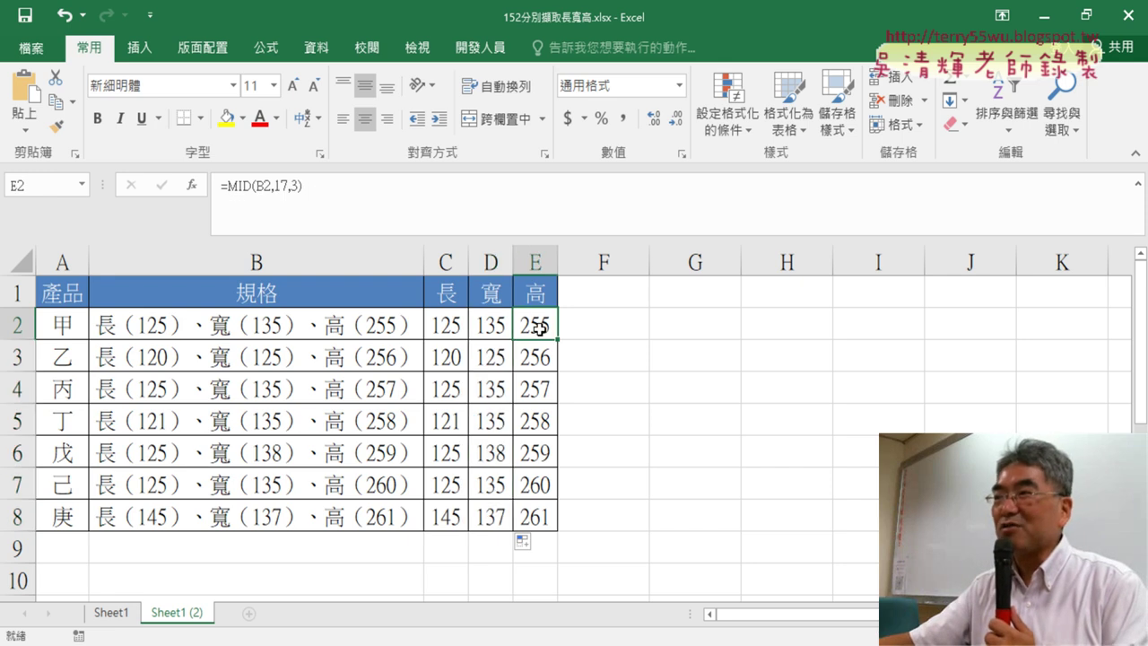
key(alt+Tab)
scroll(661, 384, down, 1)
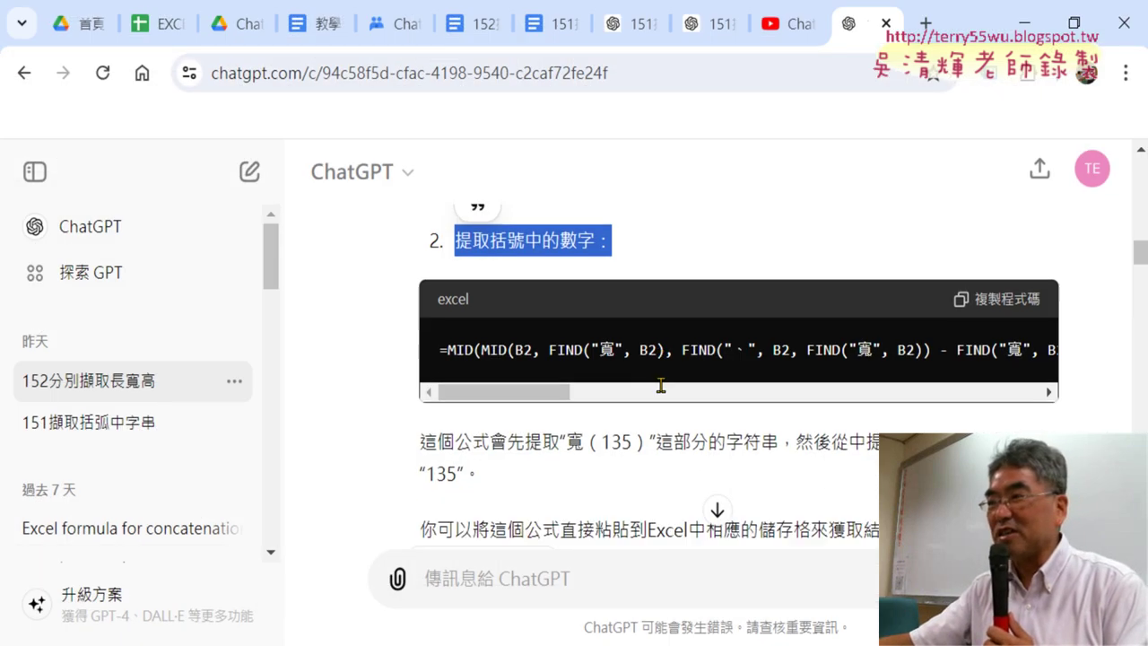
scroll(661, 384, down, 4)
drag(828, 324, 1067, 335)
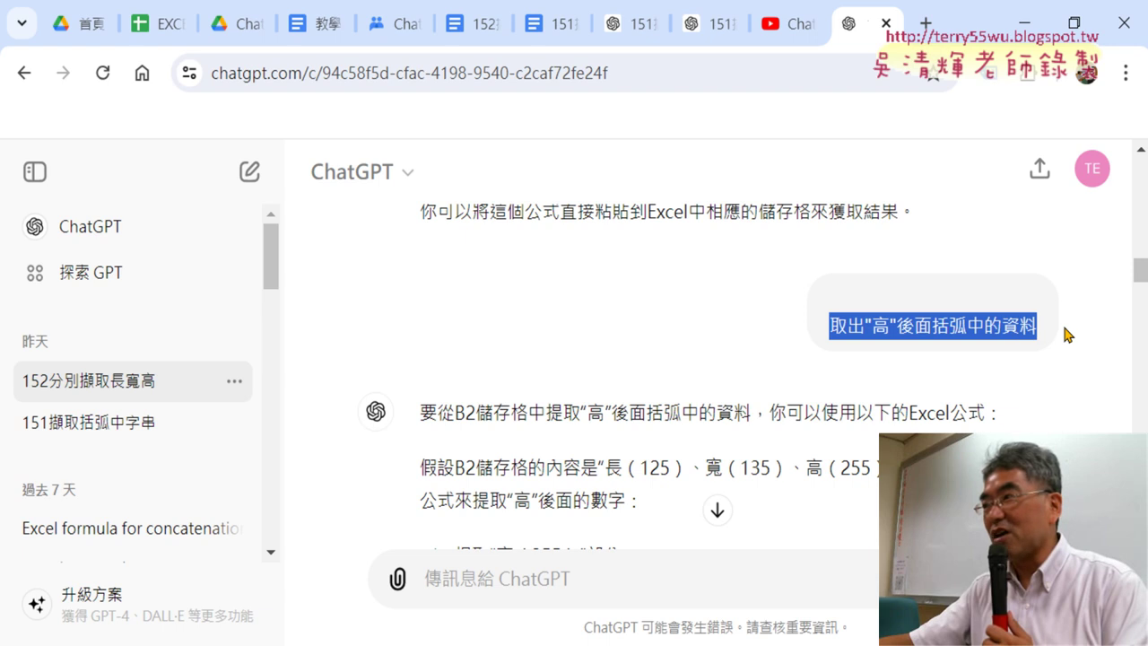
scroll(1067, 339, down, 3)
scroll(1058, 354, down, 1)
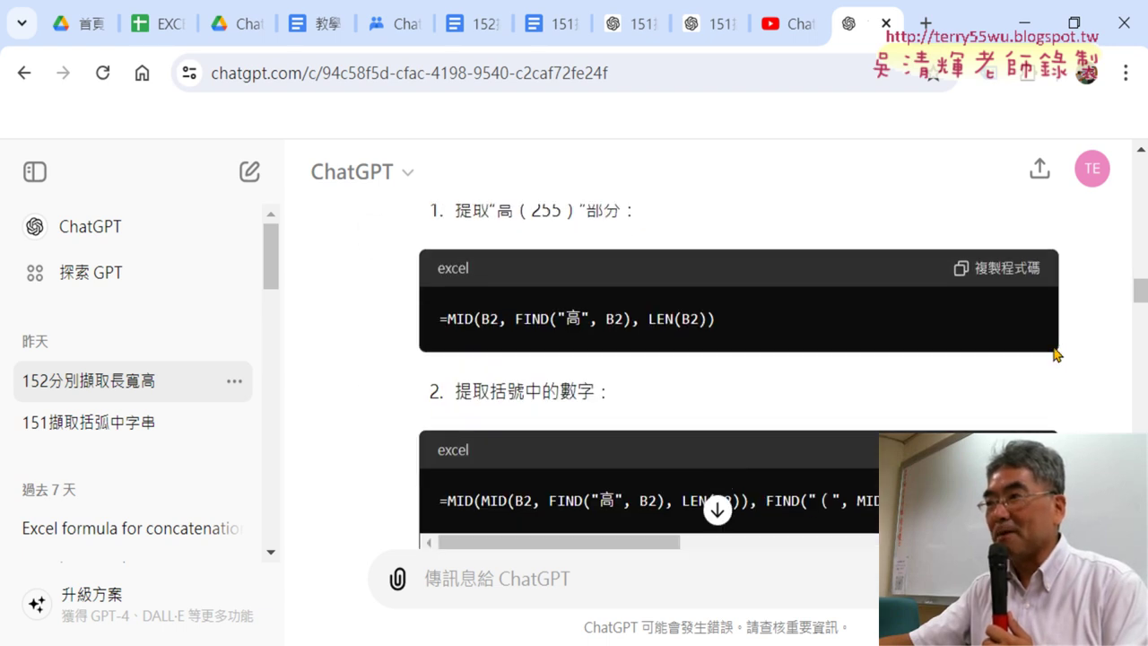
scroll(1054, 352, down, 1)
click(990, 345)
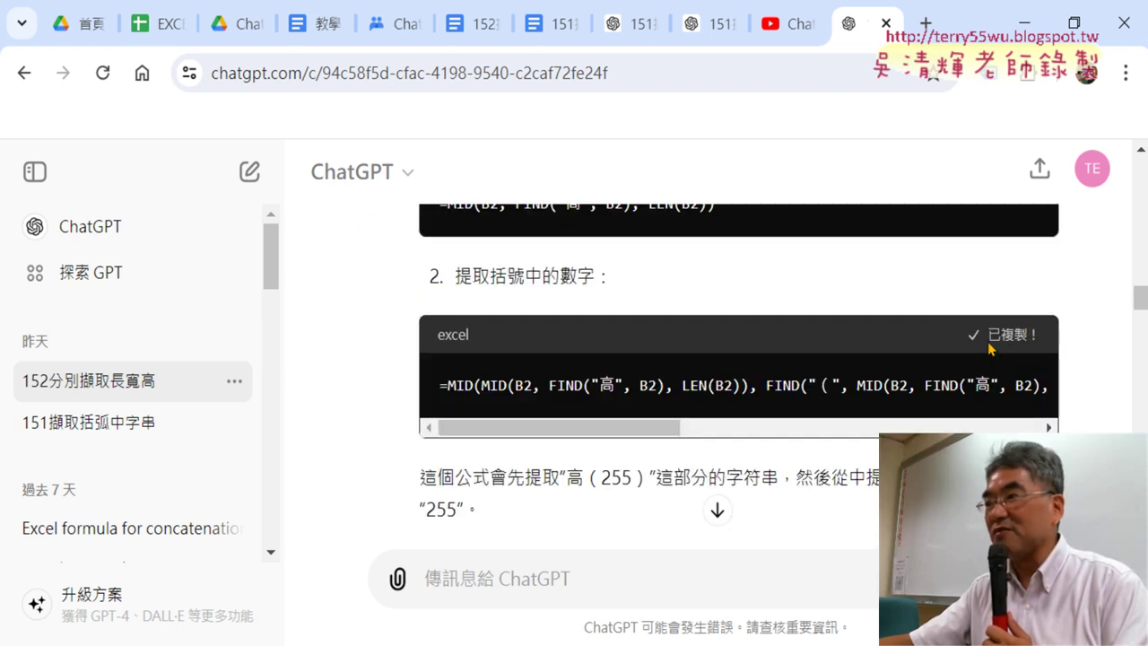
Replace E2's formula with the copied nested MID/FIND/LEN formula, reviewing the outer MID arguments
key(alt+Tab)
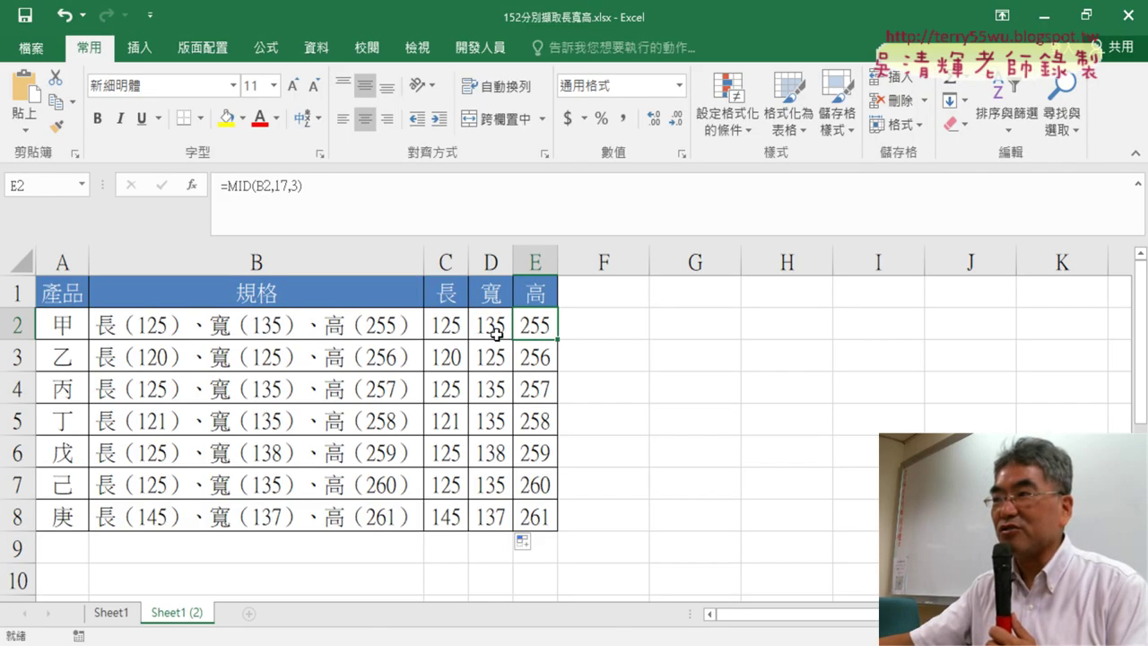
click(418, 225)
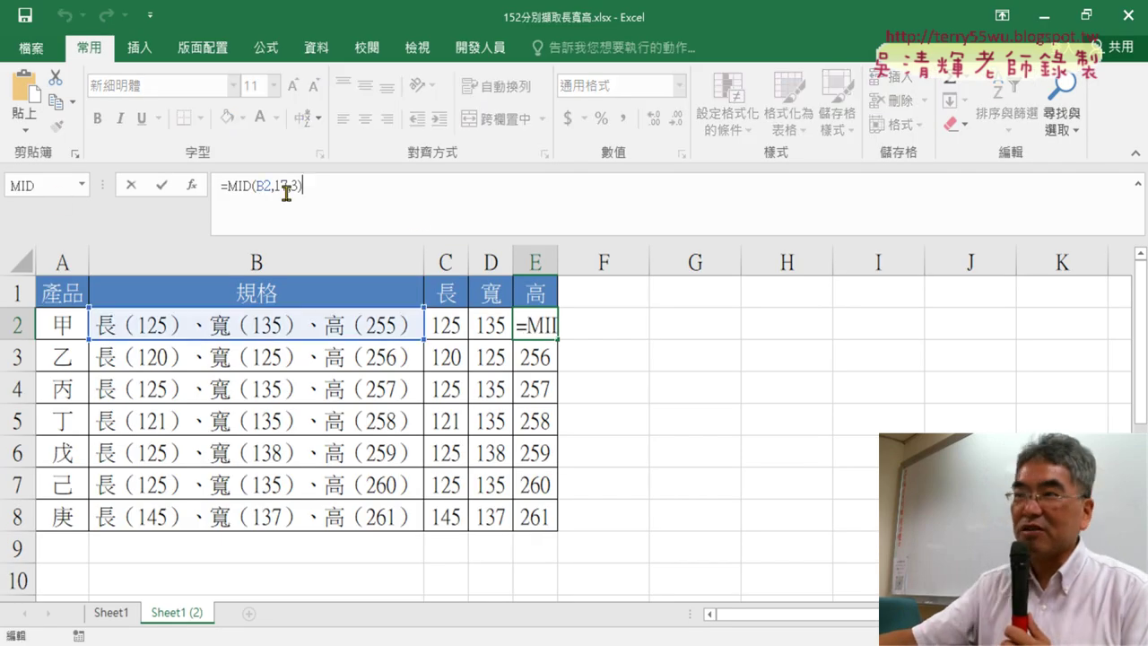
drag(310, 189, 154, 185)
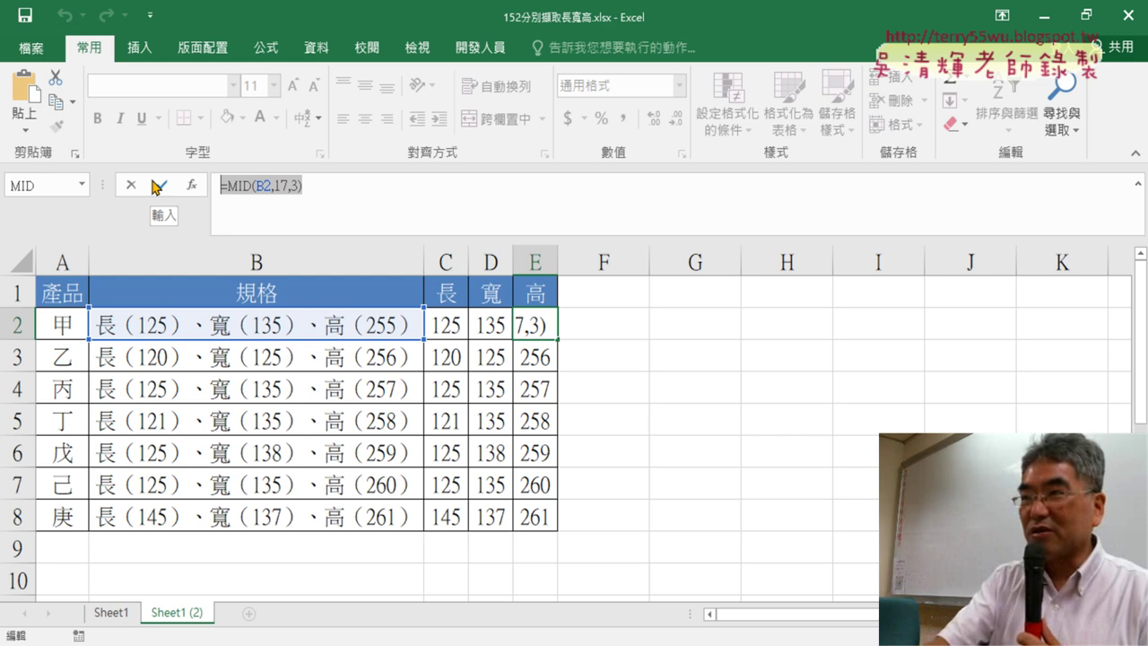
key(ctrl+v)
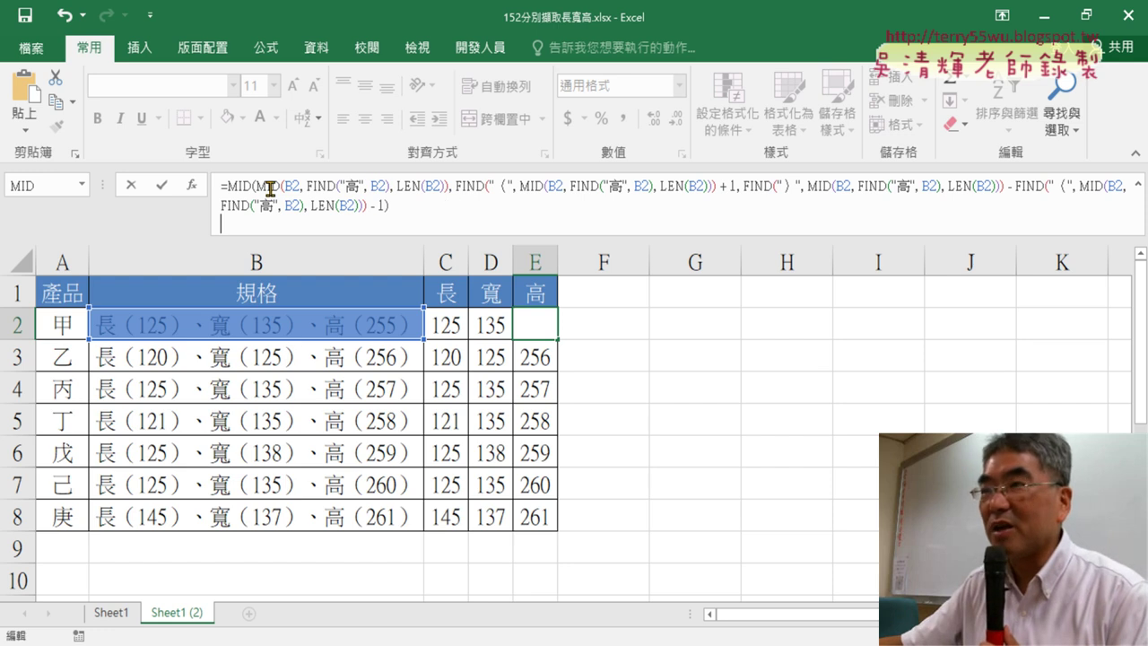
click(237, 186)
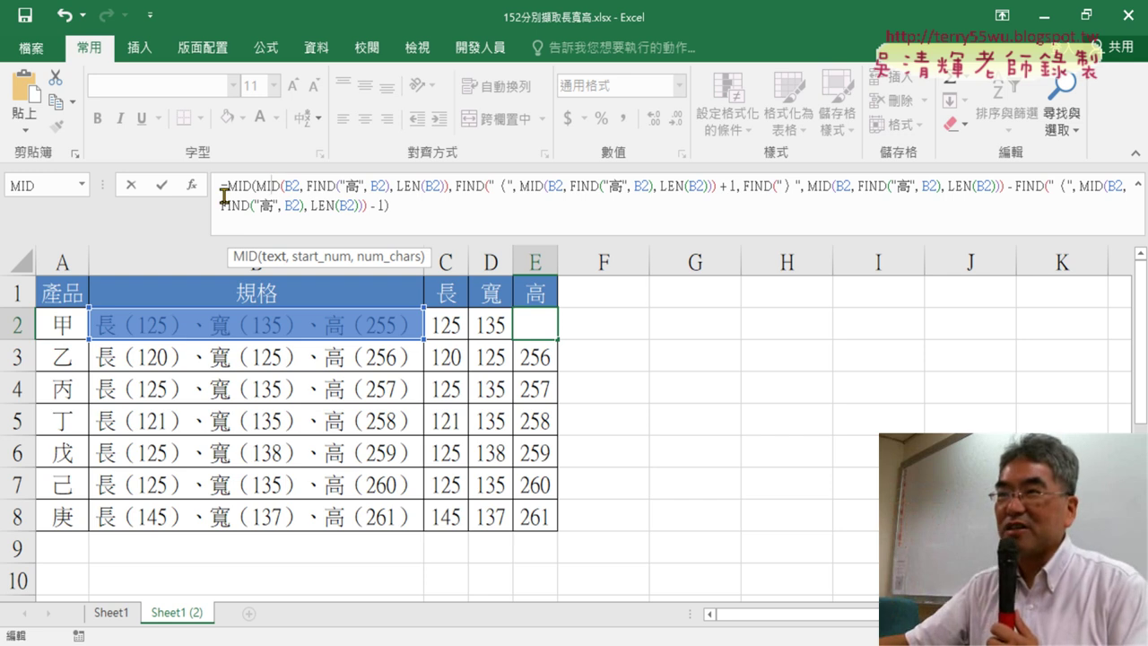
click(161, 184)
Review the E2 formula again and fill it down to E8, giving 255 through 261
mouse_move(418, 199)
mouse_down()
mouse_move(340, 206)
mouse_move(194, 185)
mouse_up()
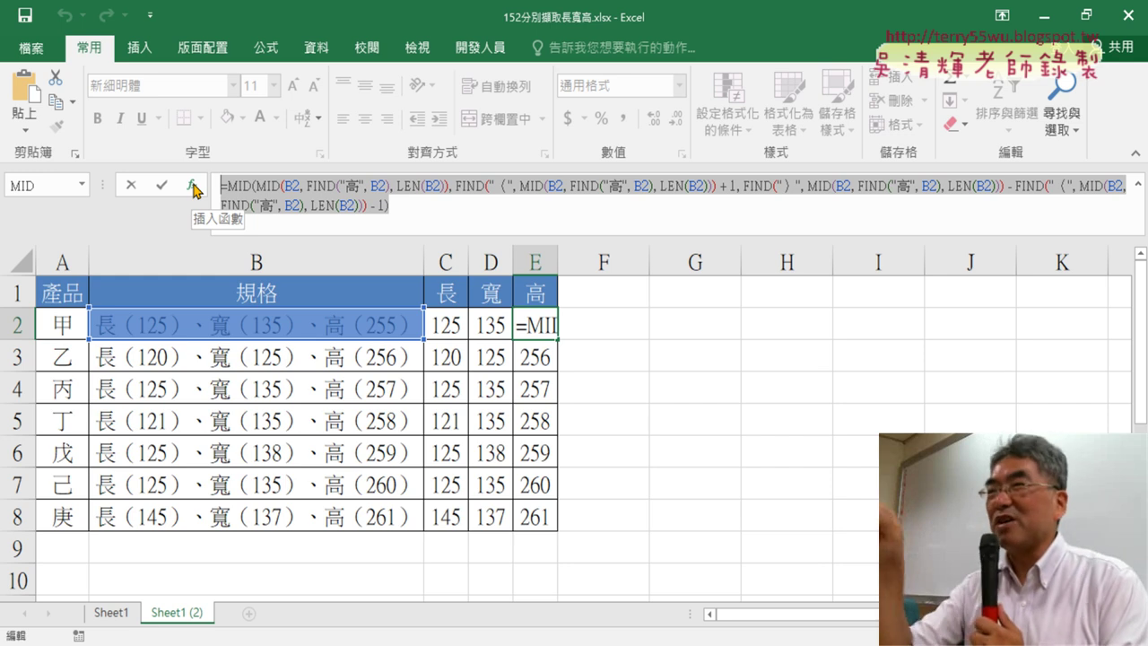
click(163, 186)
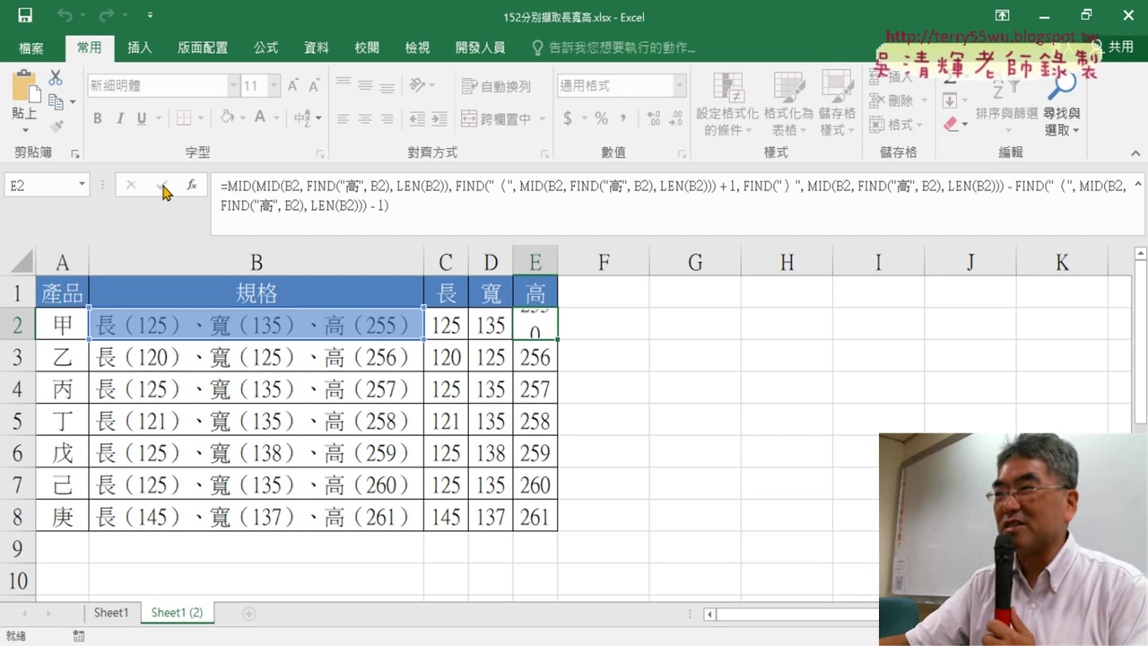
drag(557, 340, 574, 533)
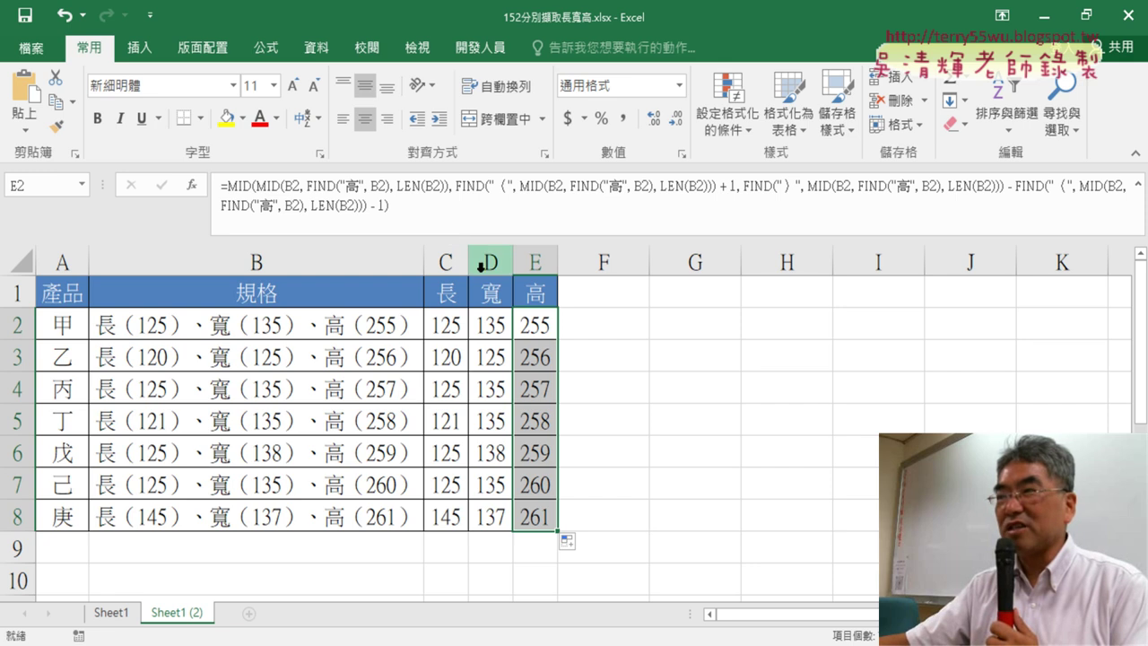
On Sheet1, open the Function Arguments for C2's =MID(B2,3,3) formula
click(110, 612)
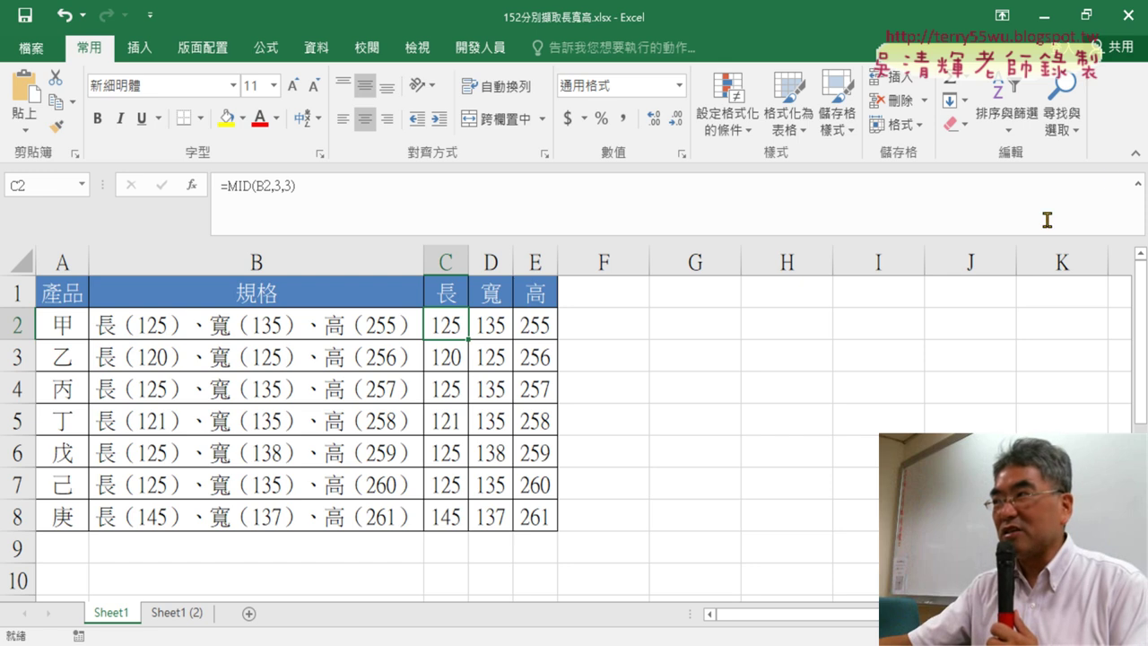
click(1139, 185)
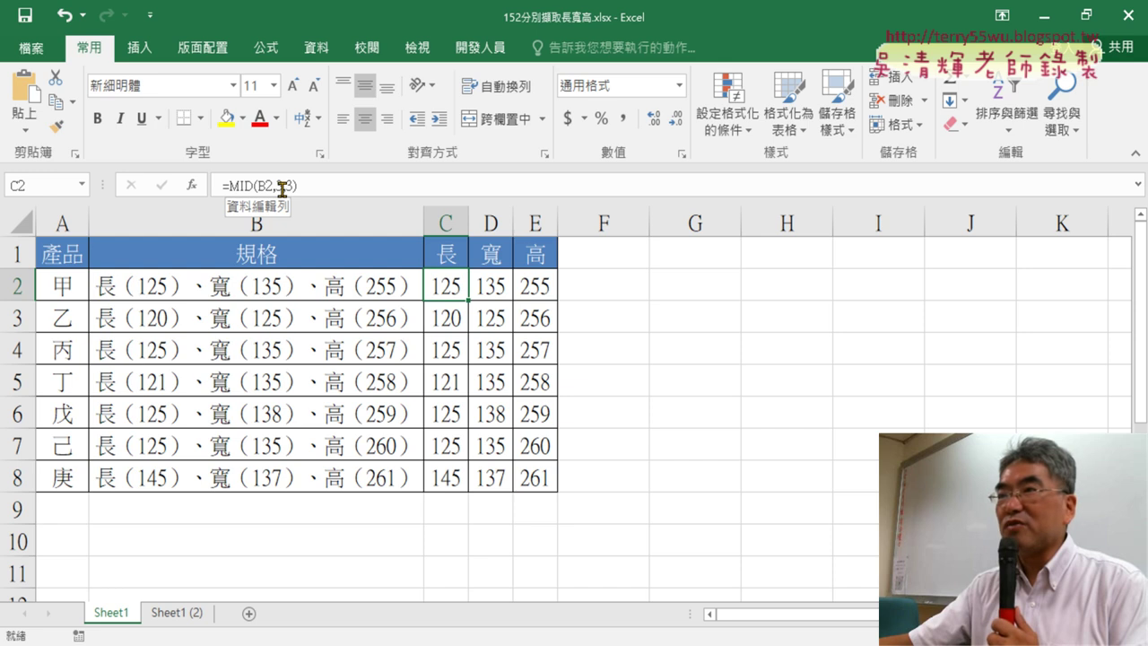
click(251, 185)
click(193, 186)
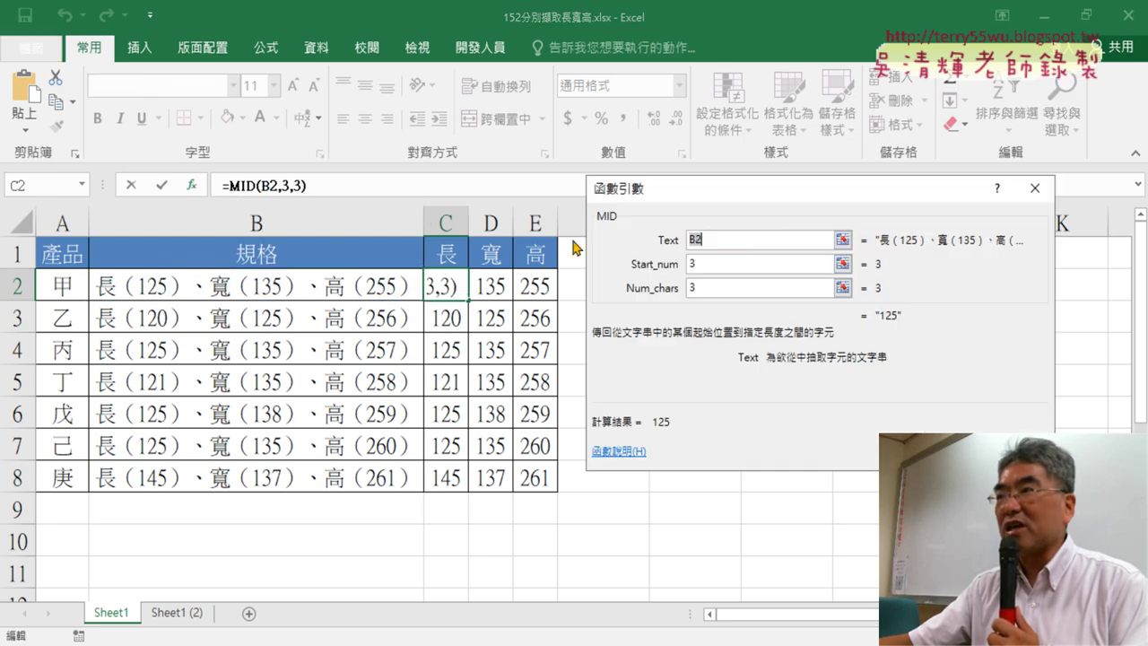
Annotate Start_num, Num_chars 3 and the 125 result, then close the arguments dialog
click(714, 262)
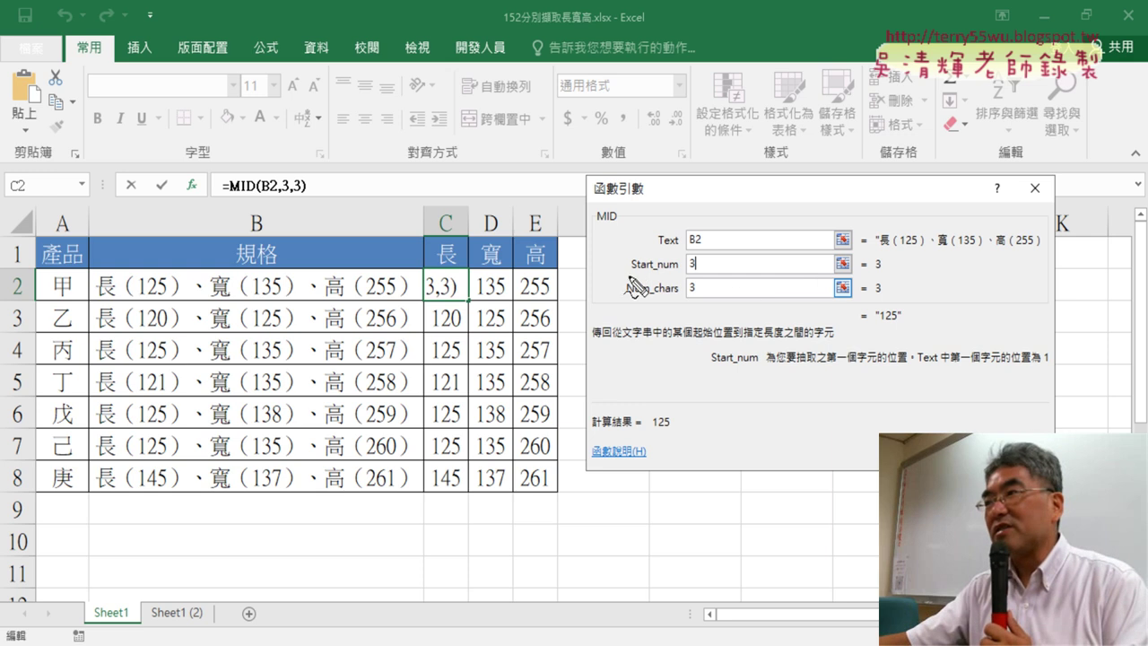
drag(632, 278, 681, 278)
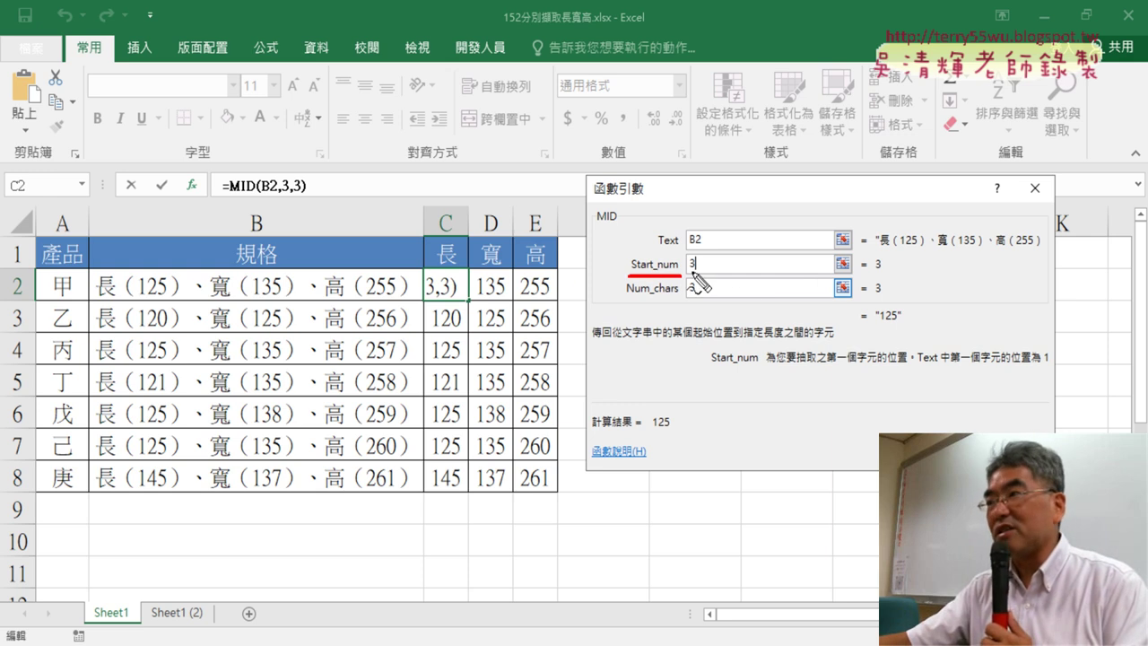
drag(133, 299, 147, 297)
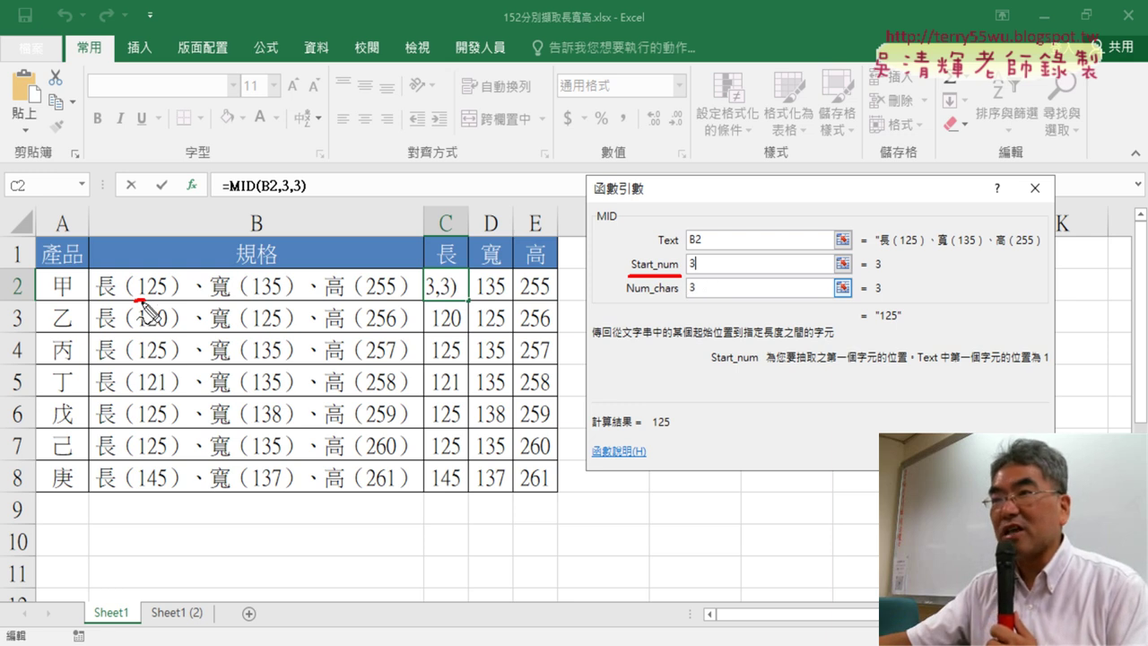
drag(688, 297, 701, 297)
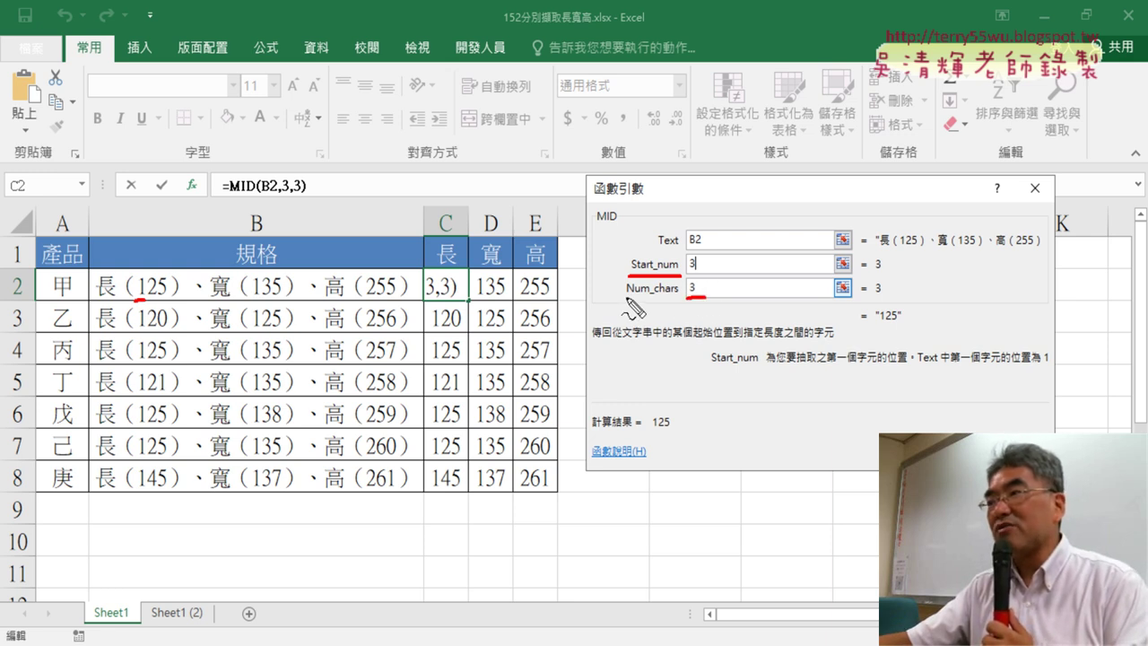
drag(626, 298, 674, 298)
drag(149, 300, 168, 298)
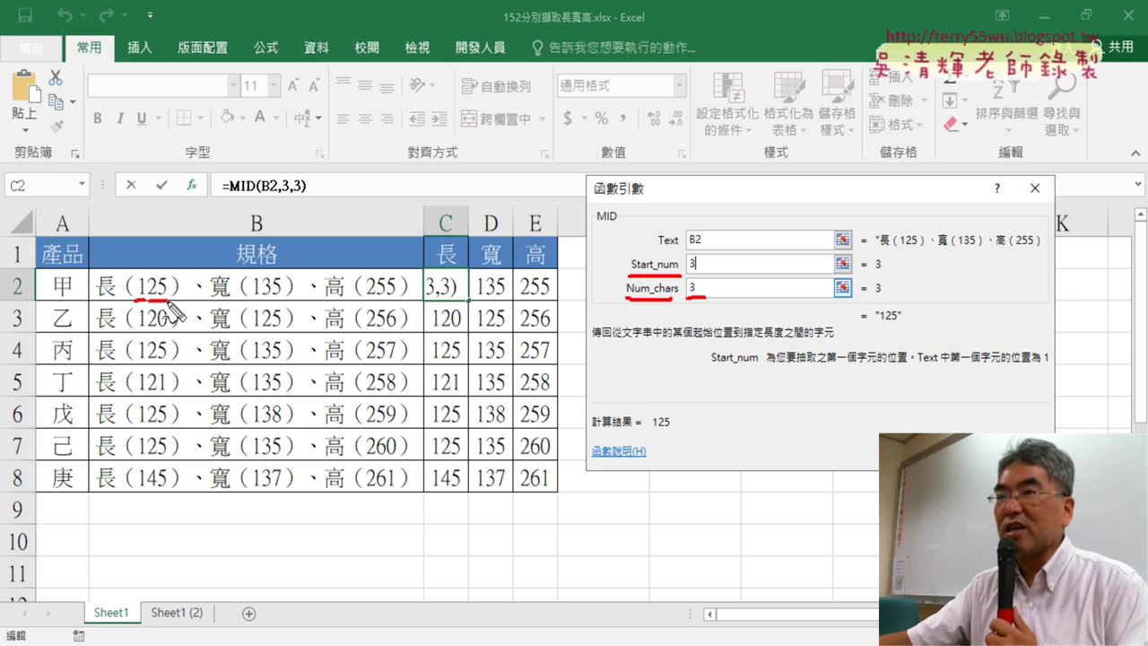
drag(924, 331, 910, 330)
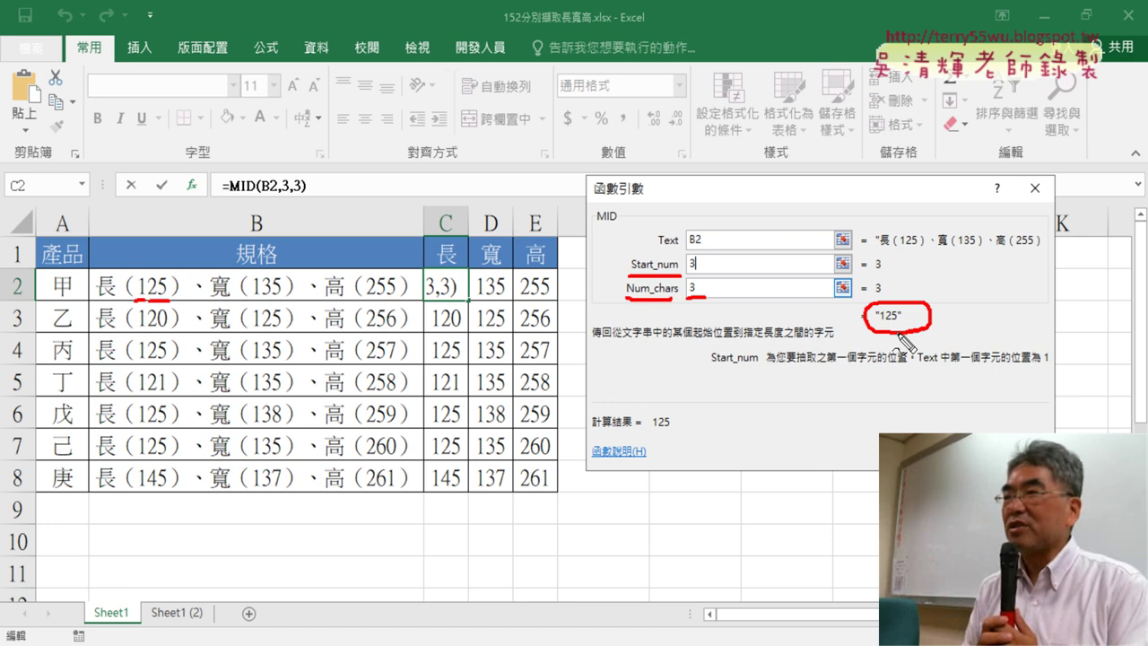
key(Escape)
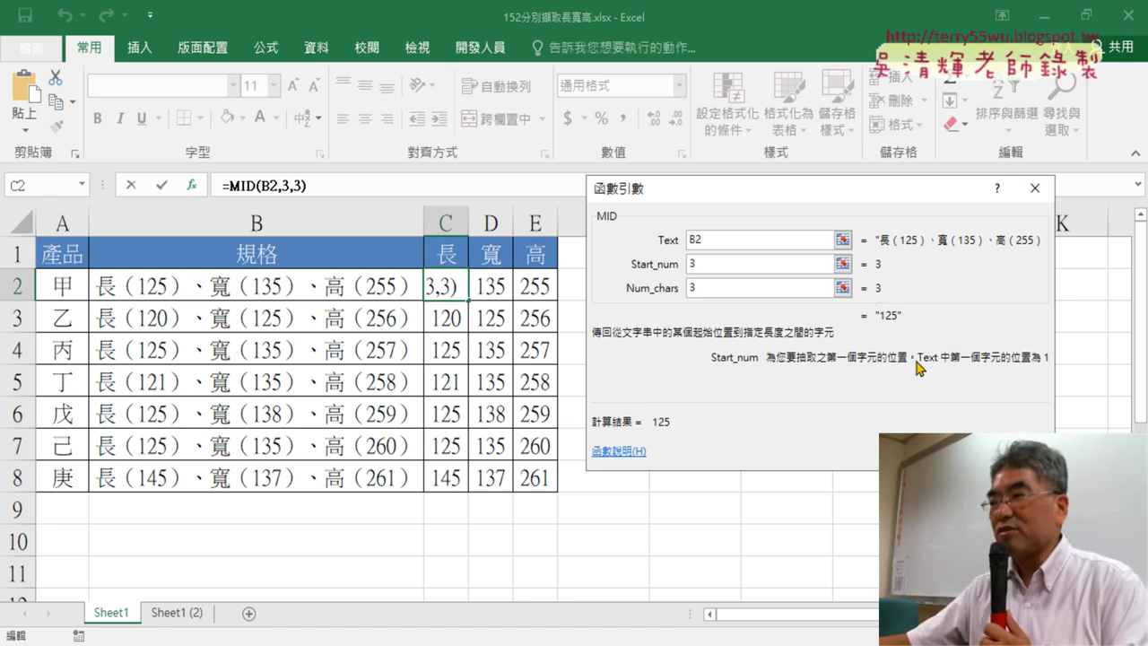
key(Return)
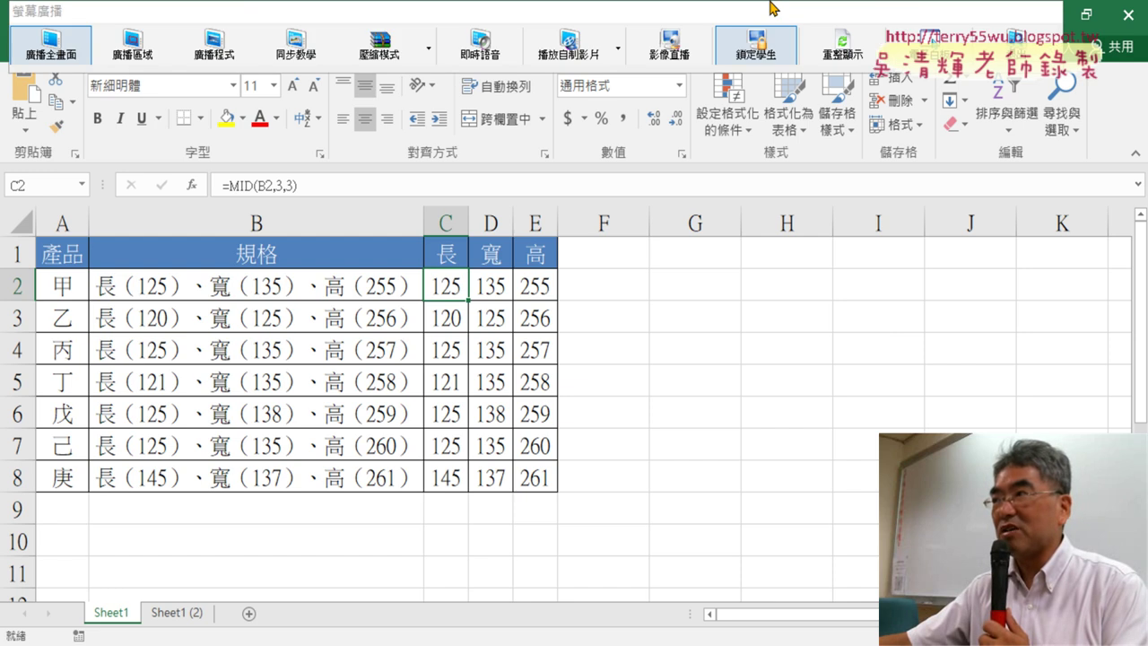
Stop broadcasting to return to the EVO teacher console showing student screen thumbnails
click(996, 31)
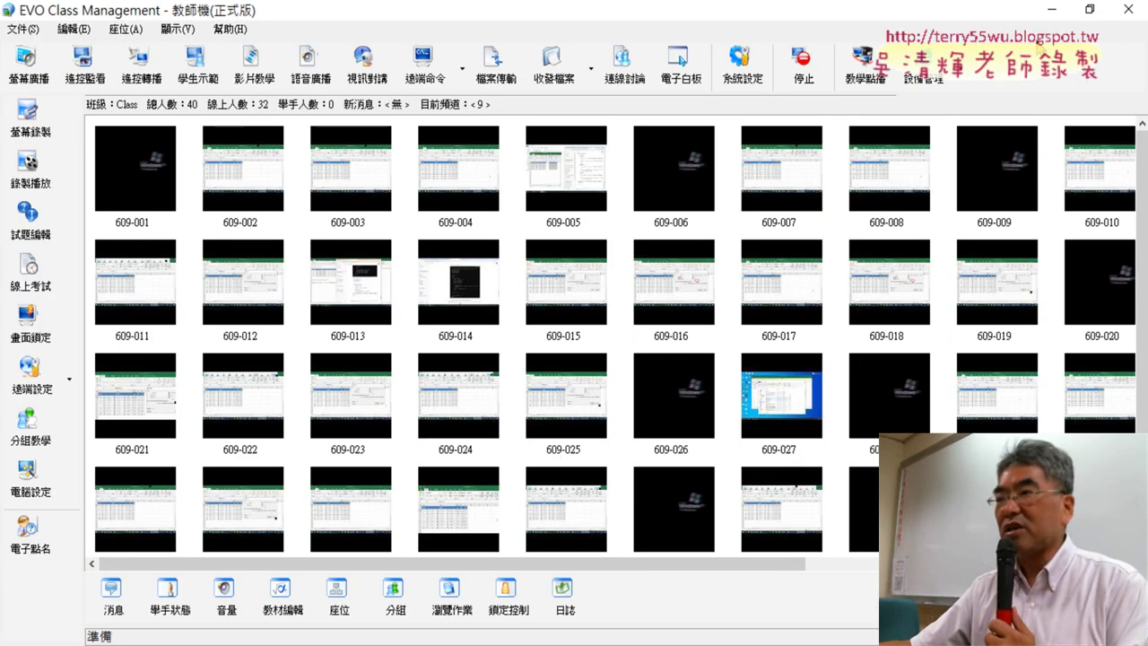